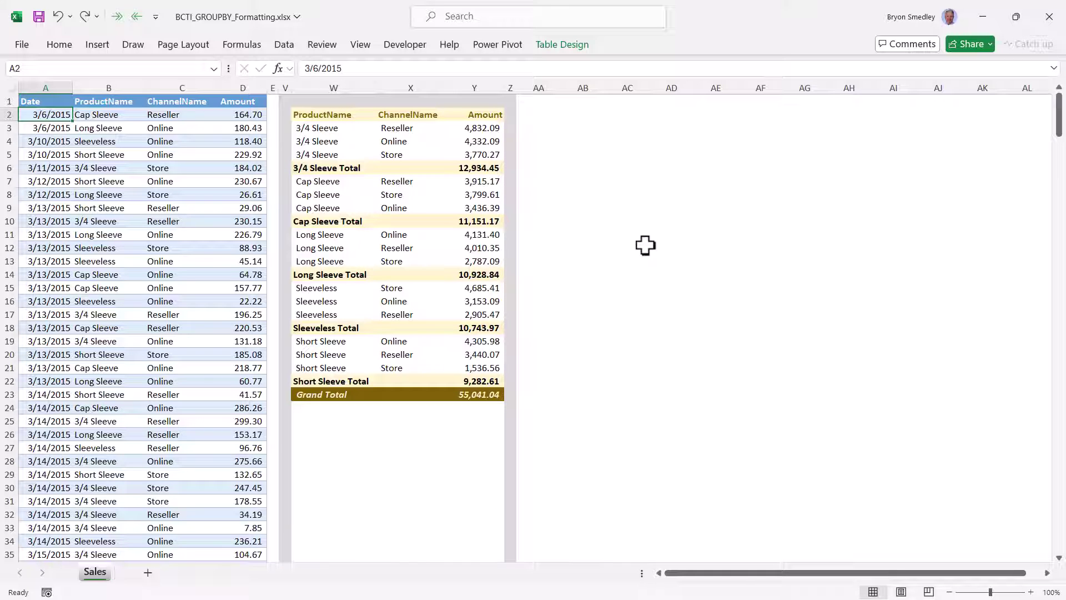
- Fill Wholesale into channel cells C5:C13 and Returns into C14:C23
left_click_drag(167, 152, 221, 236)
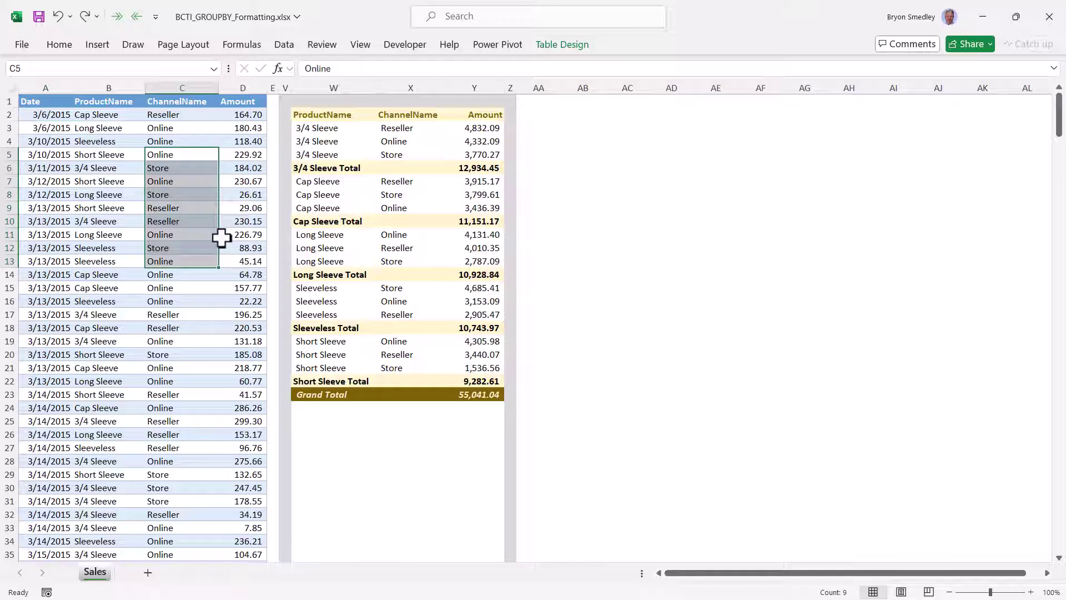
type("Wholesale")
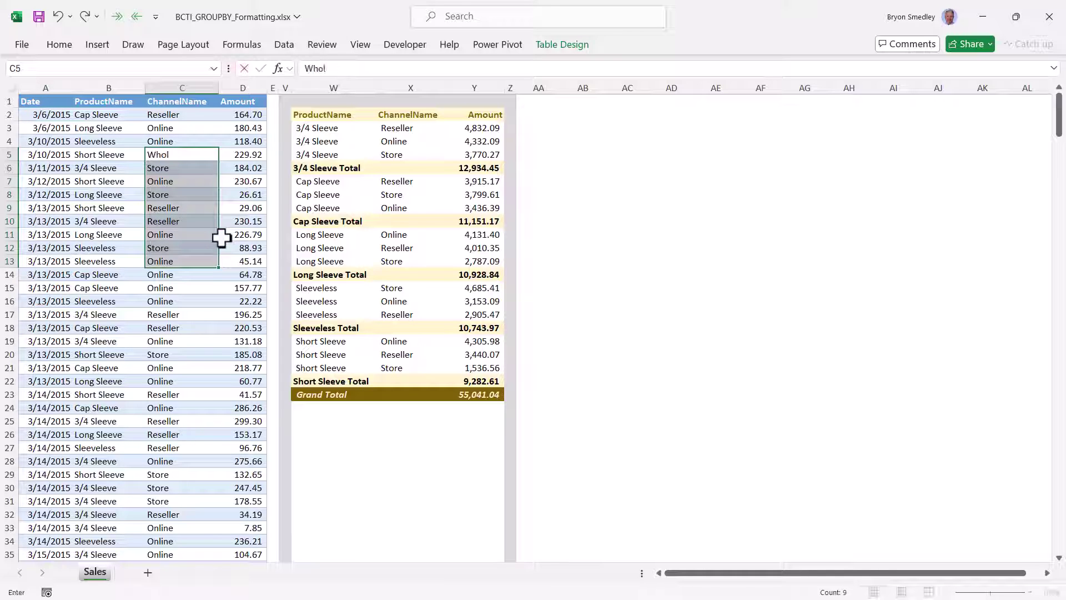
key("ctrl+Return")
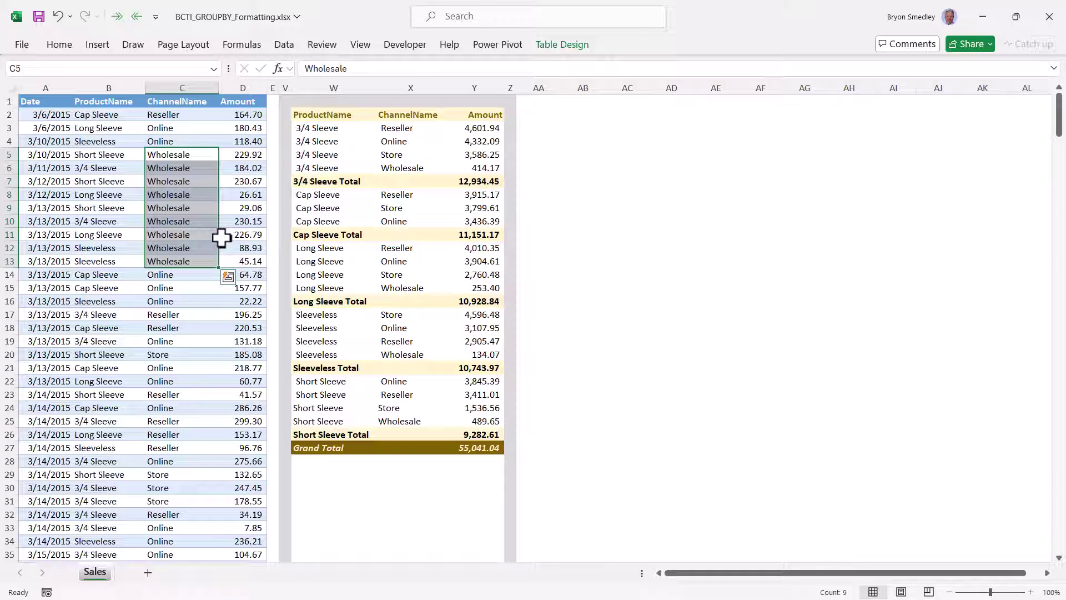
left_click_drag(192, 275, 191, 396)
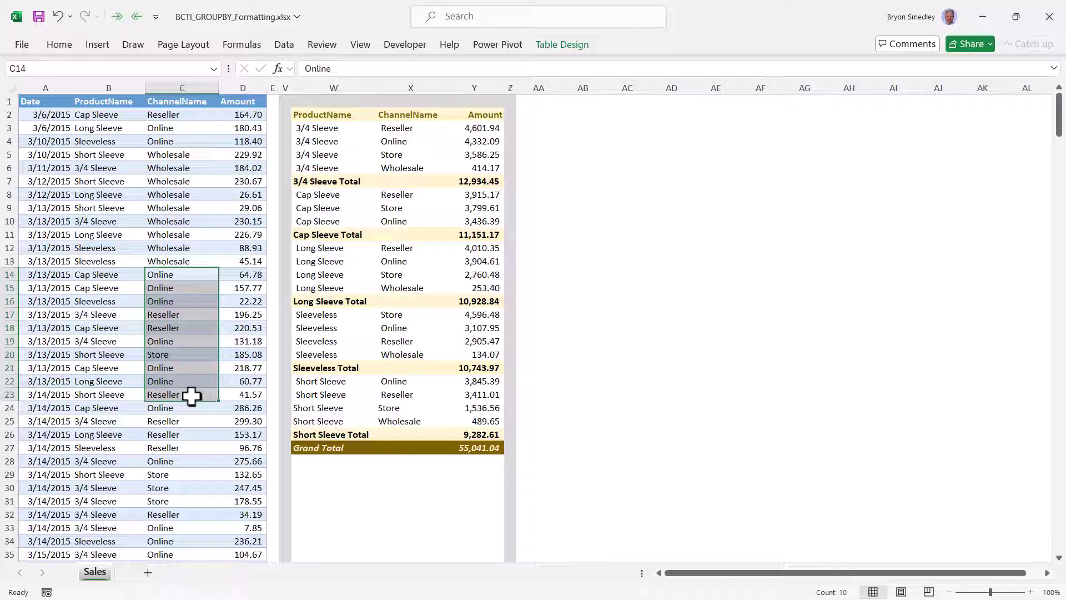
type("Returns")
key("ctrl+Return")
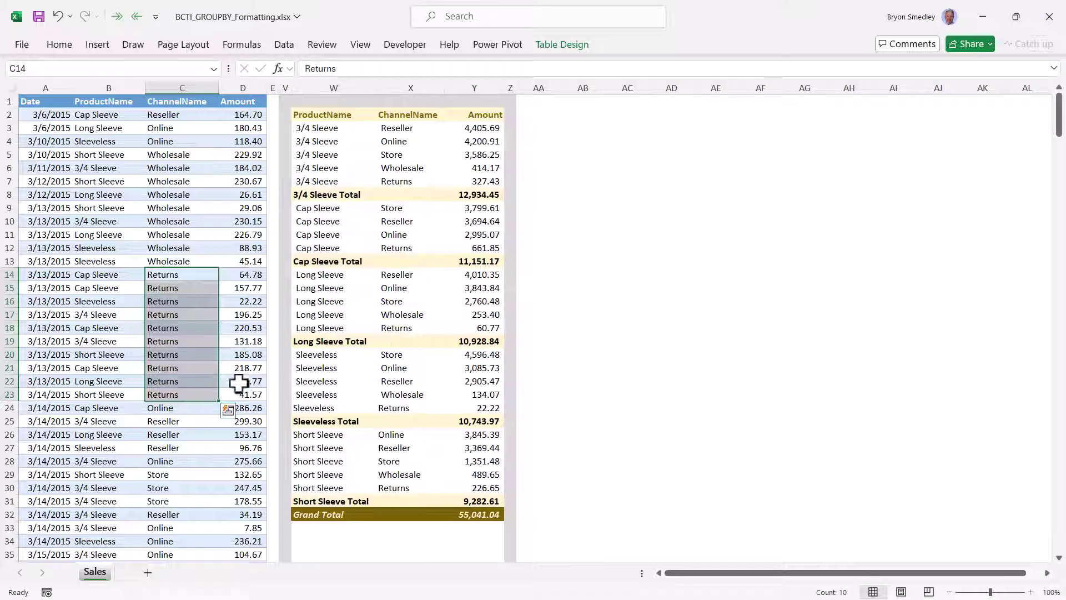
- Undo the channel changes and fill Shoes into the selected product cells
key("ctrl+z")
key("ctrl+z")
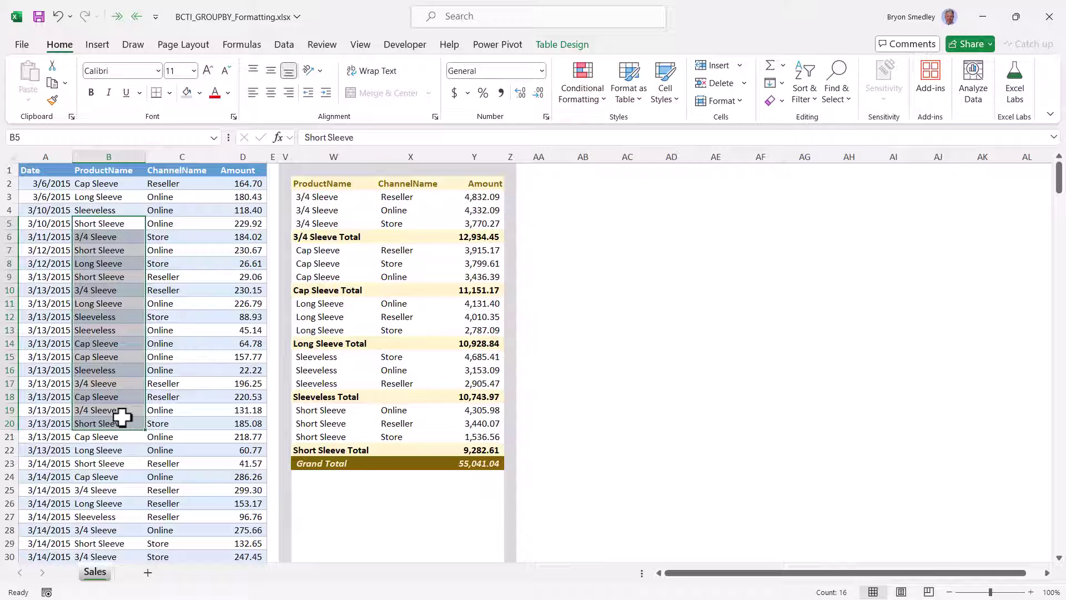
type("Shoes")
key("ctrl+Return")
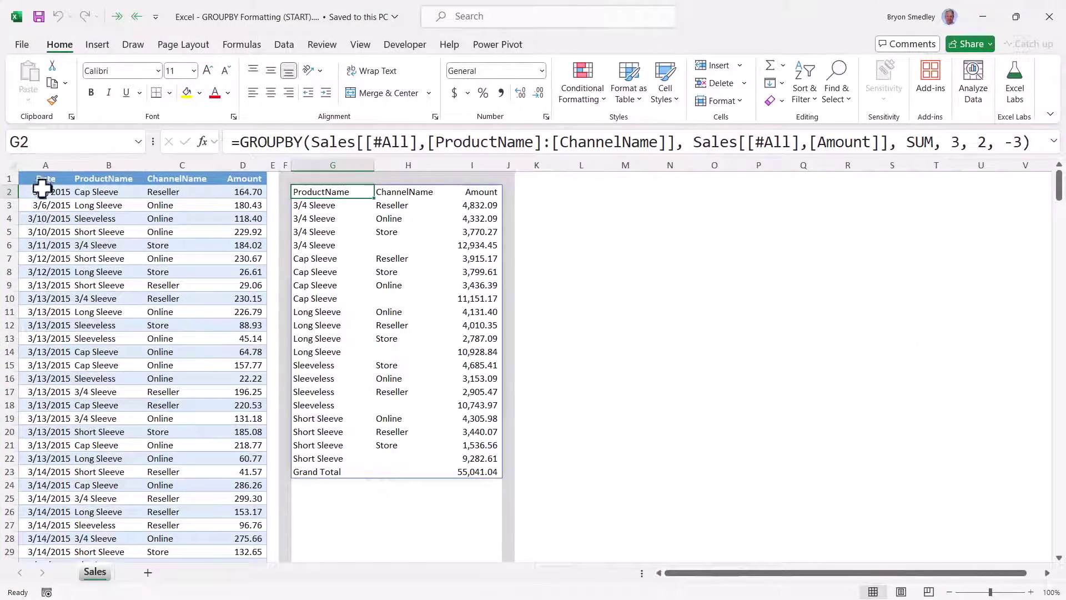
left_click_drag(42, 182, 236, 425)
left_click(321, 191)
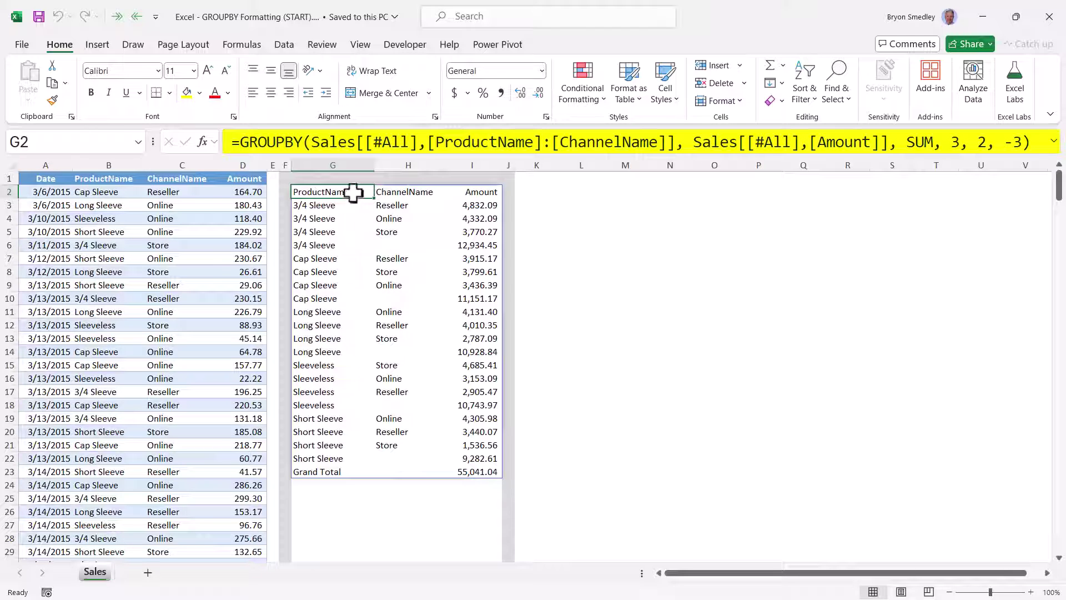
left_click_drag(353, 192, 469, 471)
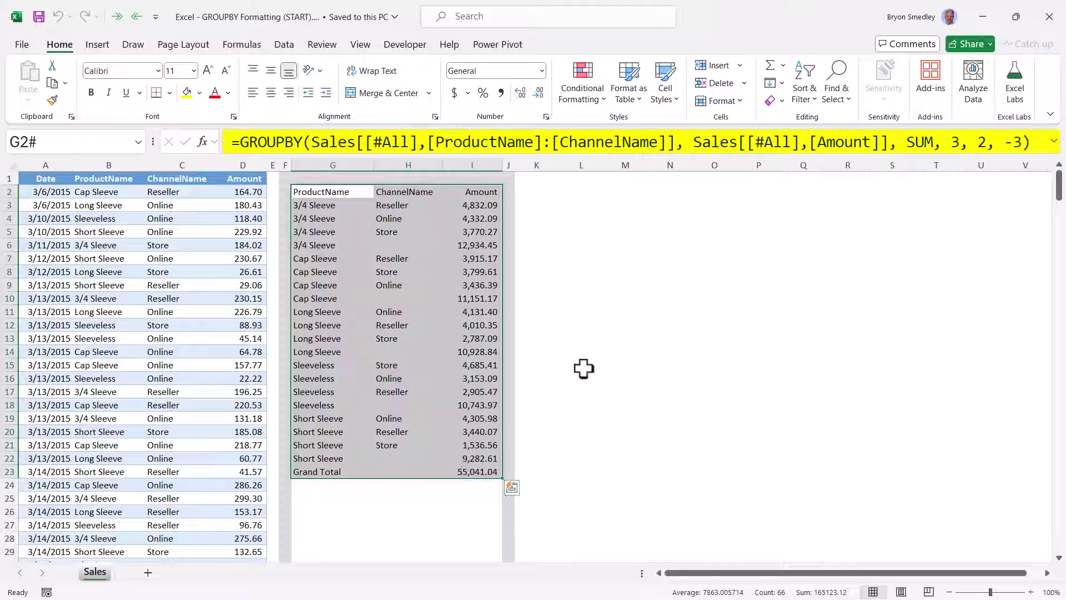
left_click_drag(85, 208, 191, 388)
left_click_drag(315, 231, 461, 458)
left_click(449, 431)
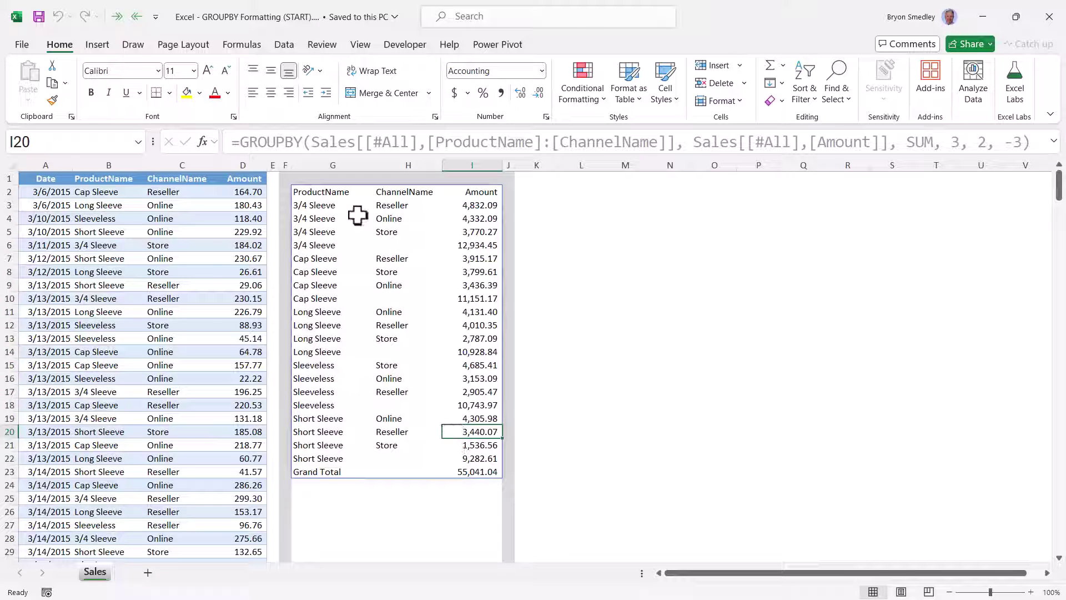
left_click_drag(312, 192, 467, 552)
left_click(407, 310)
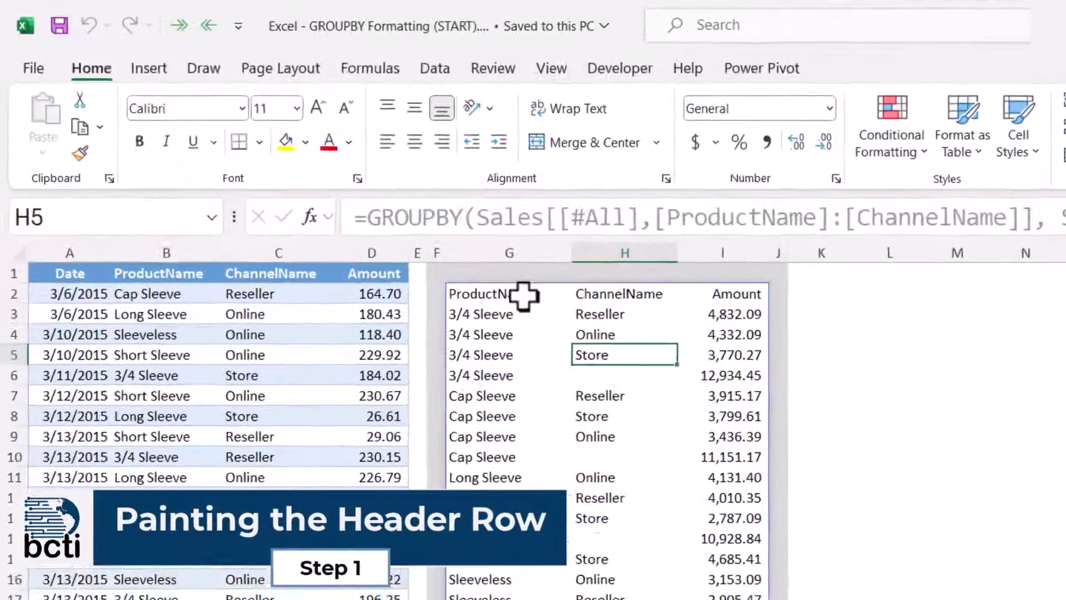
- Give the header row G2:I2 a pale gold fill with bold, dark gold text
left_click_drag(523, 296, 729, 299)
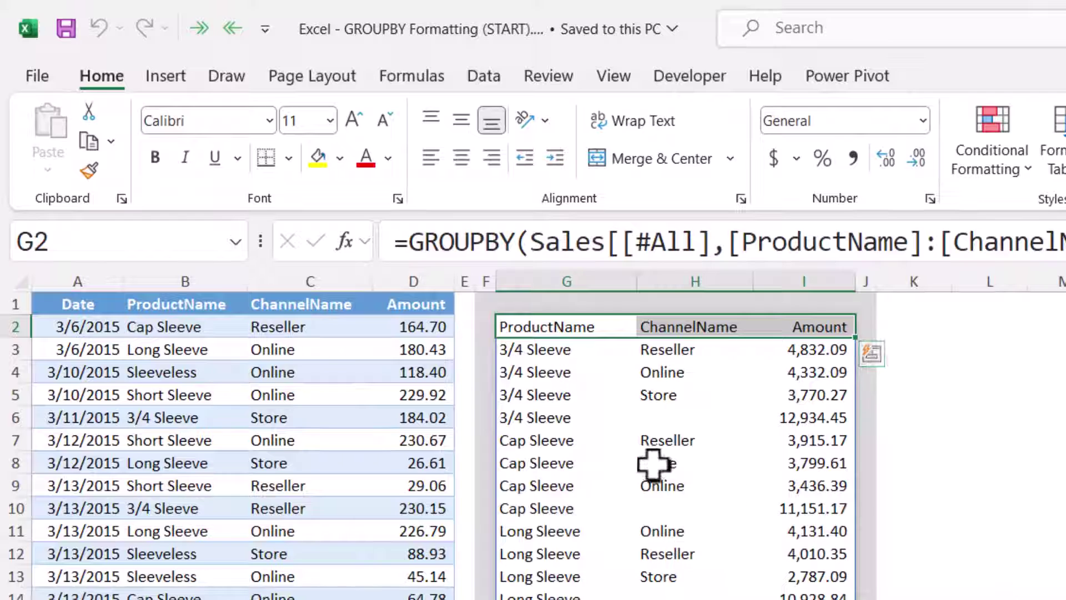
left_click(340, 160)
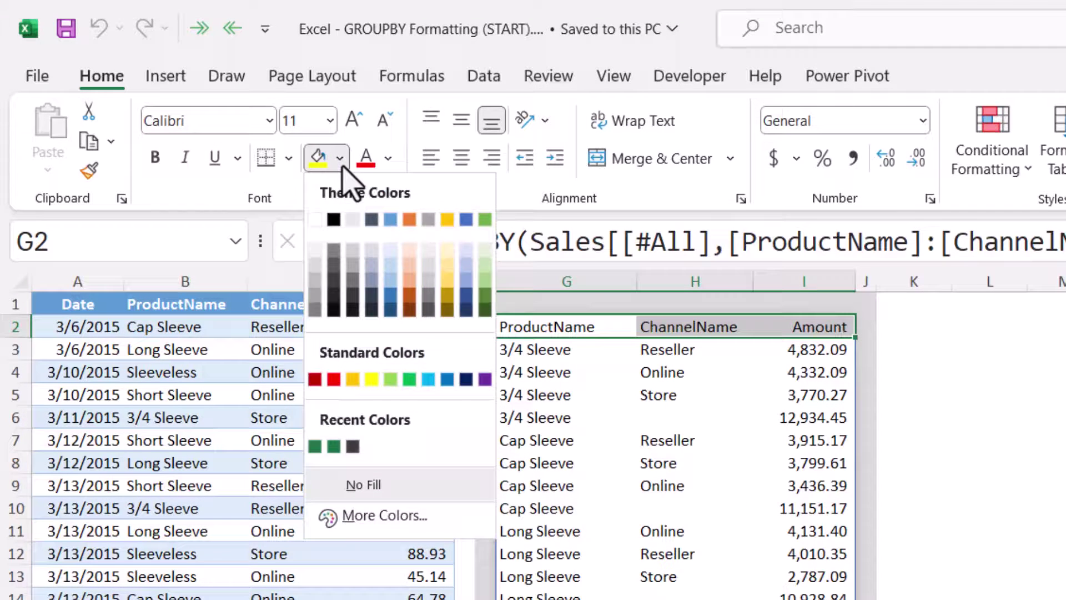
left_click(447, 252)
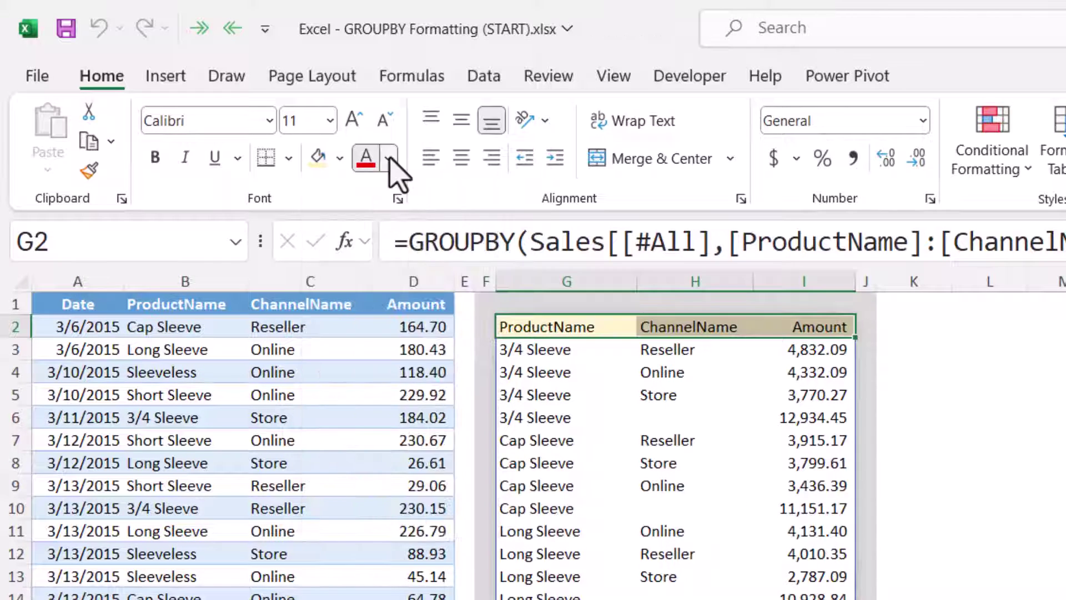
left_click(389, 160)
left_click(501, 350)
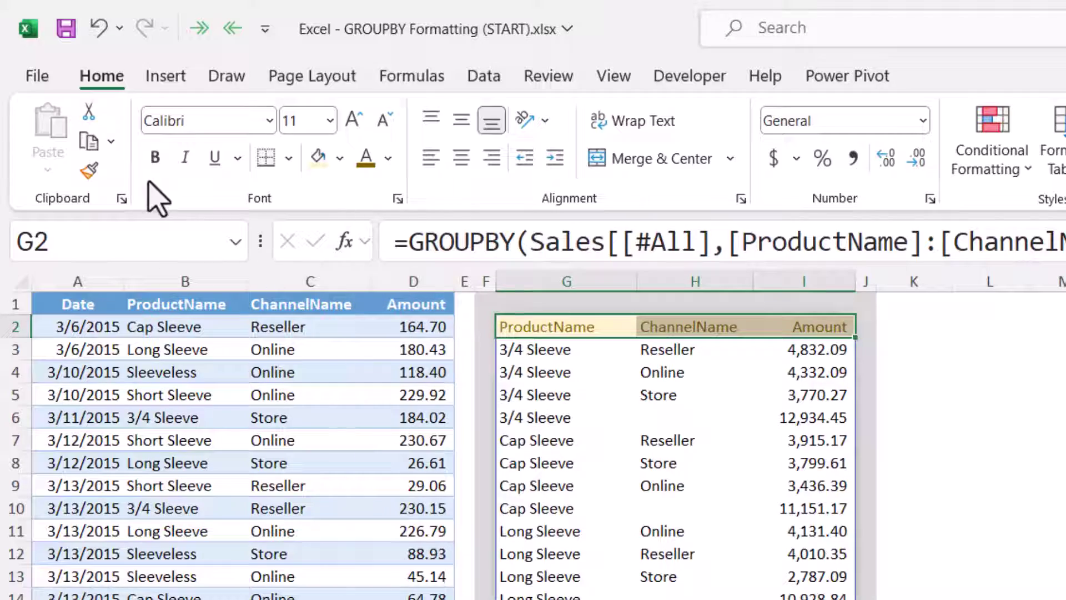
left_click(155, 158)
left_click(831, 595)
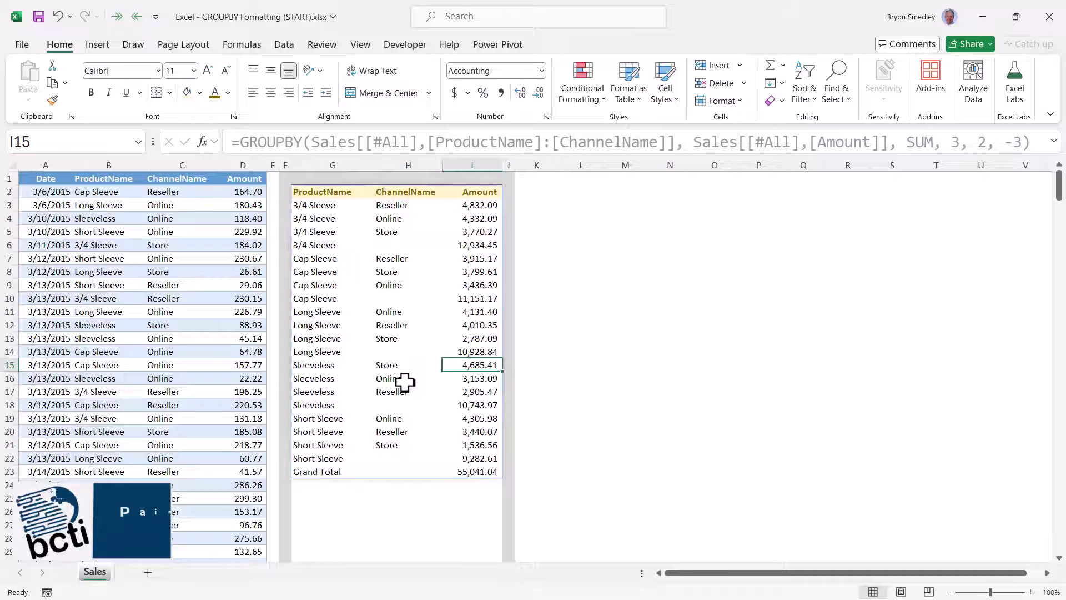
- Select the Grand Total row, then the summary data cells with spare rows below
left_click(332, 471)
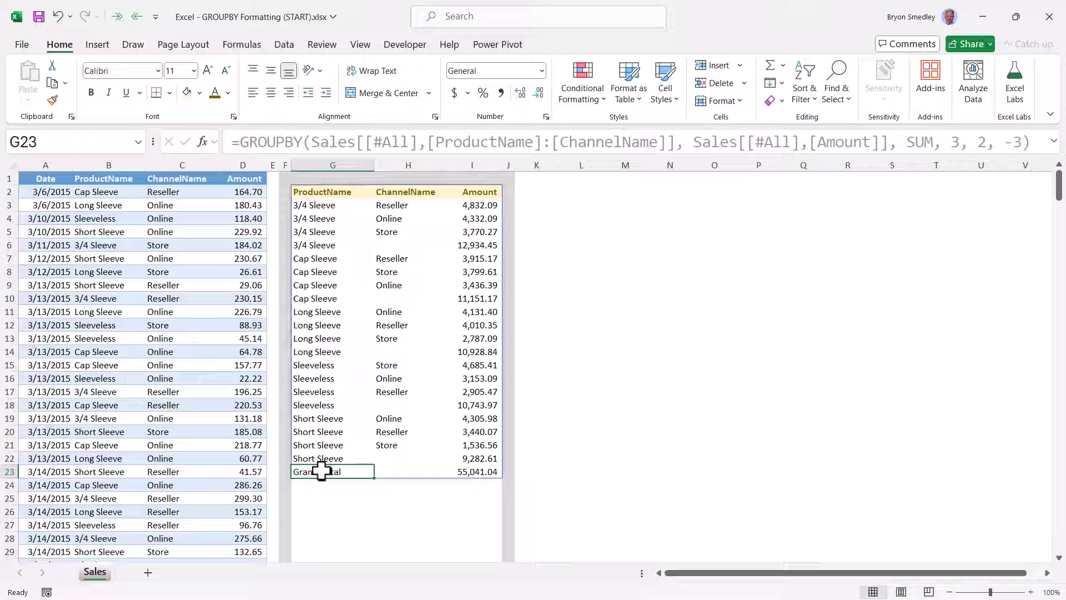
left_click_drag(321, 471, 480, 472)
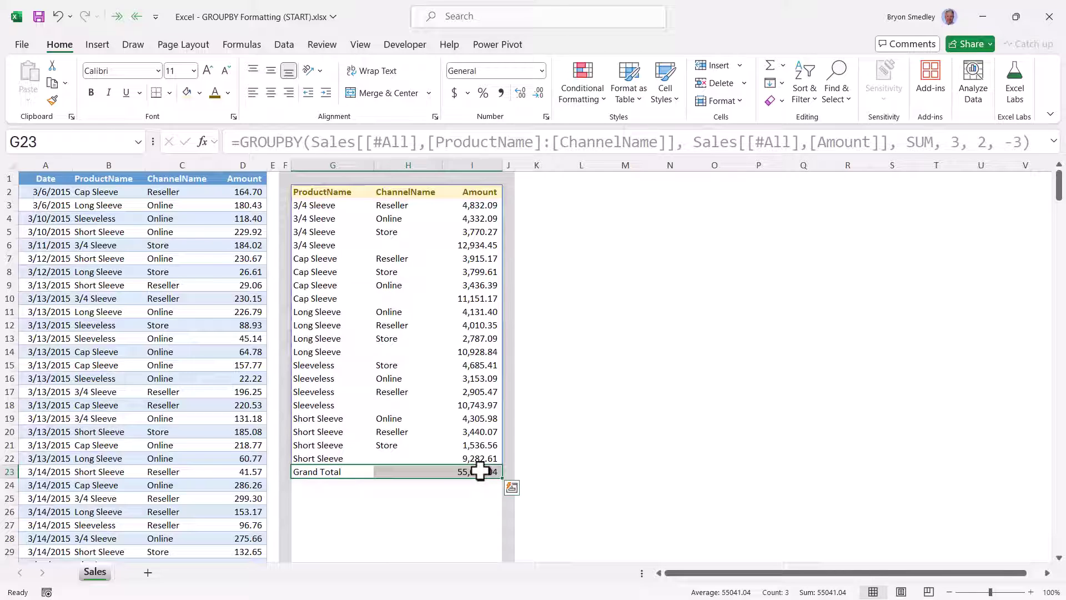
left_click(348, 207)
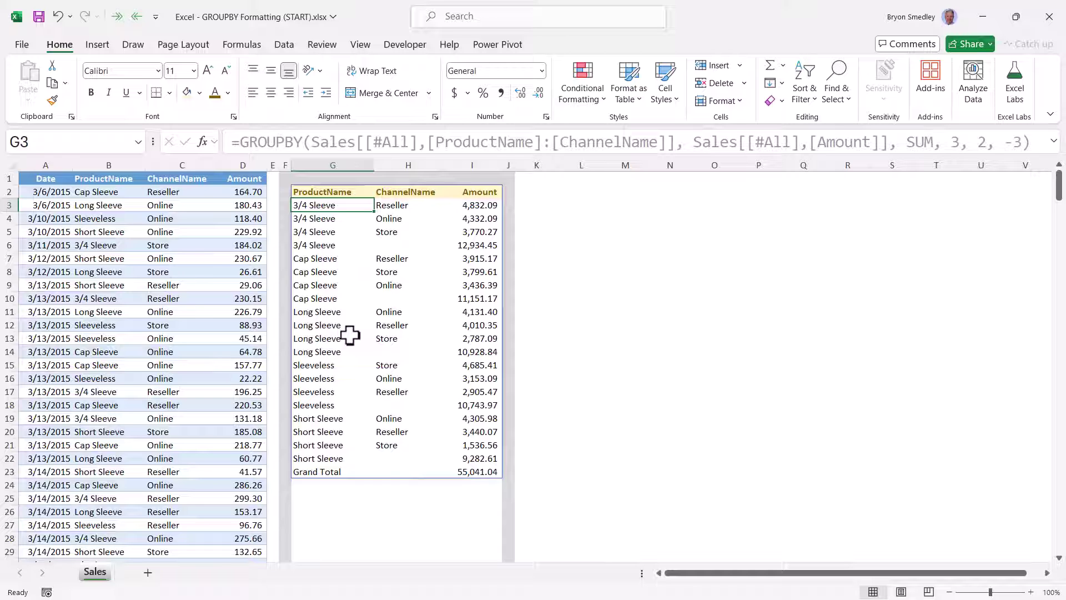
left_click_drag(315, 207, 478, 525)
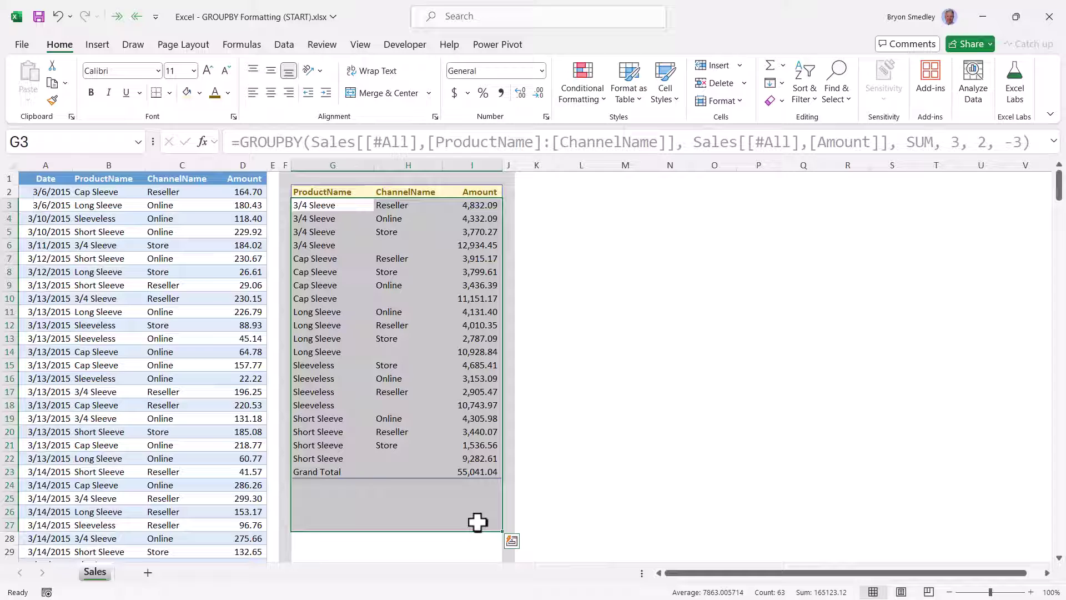
- Select G3:I50 through the Name Box and bring up Conditional Formatting
left_click(72, 143)
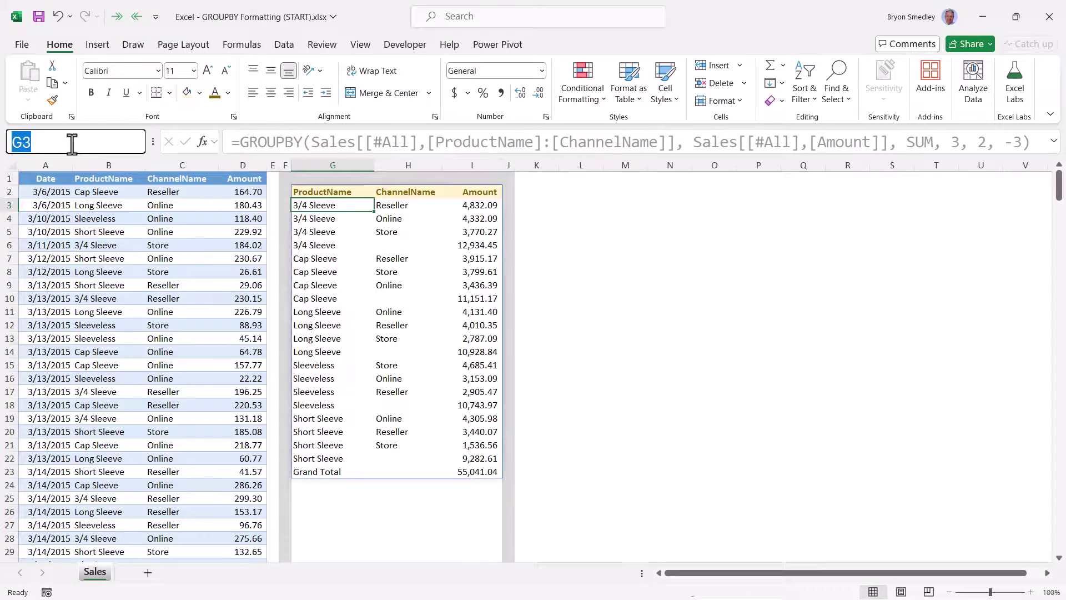
left_click(71, 142)
type(":I50")
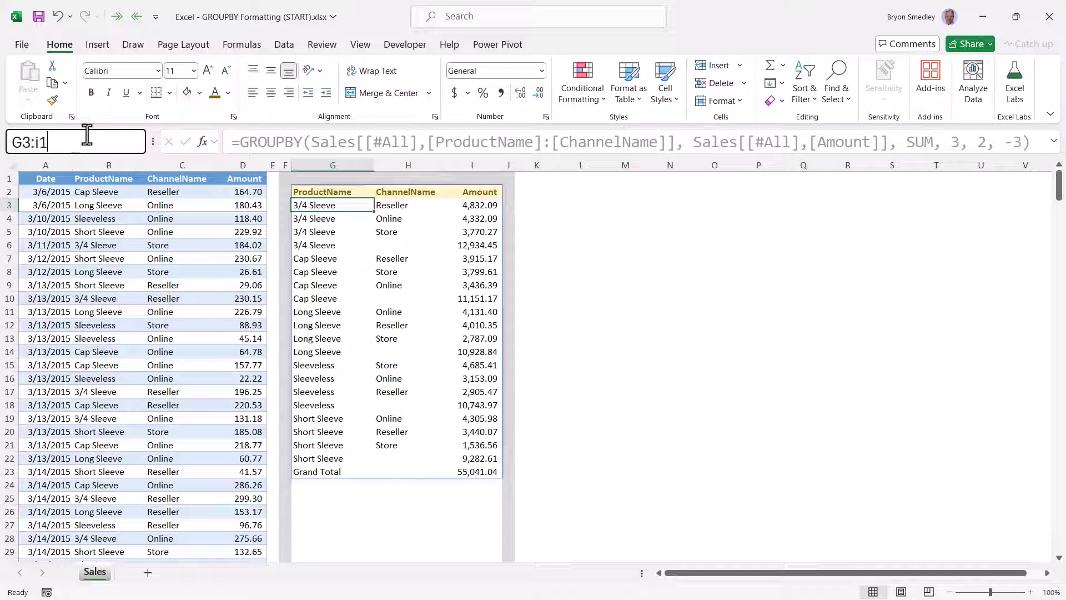
key("Return")
left_click(583, 83)
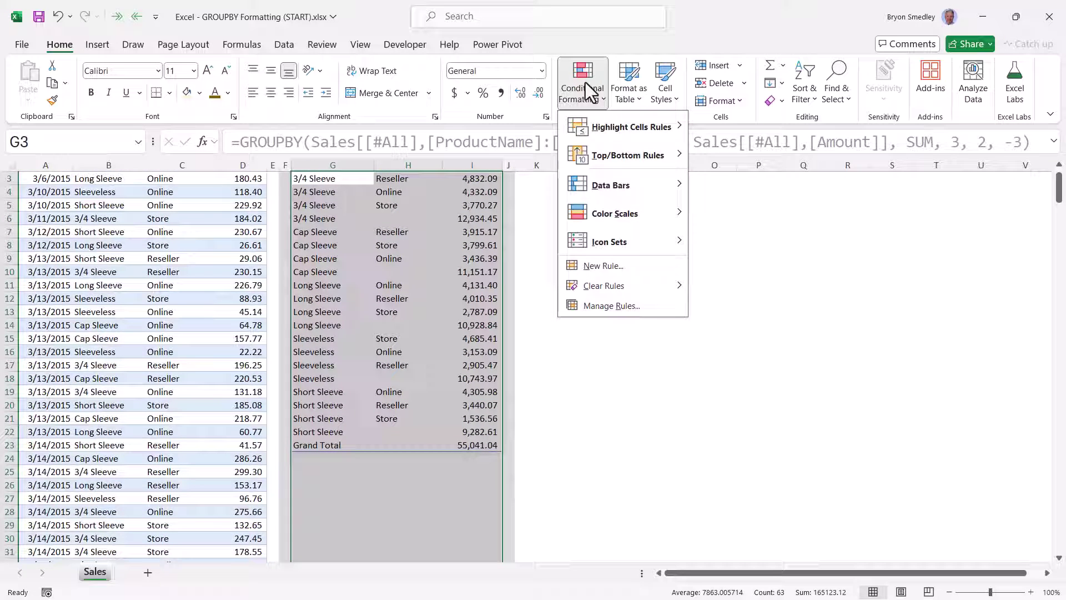
- Create a formula-based rule using =$G3="Grand Total"
left_click(607, 272)
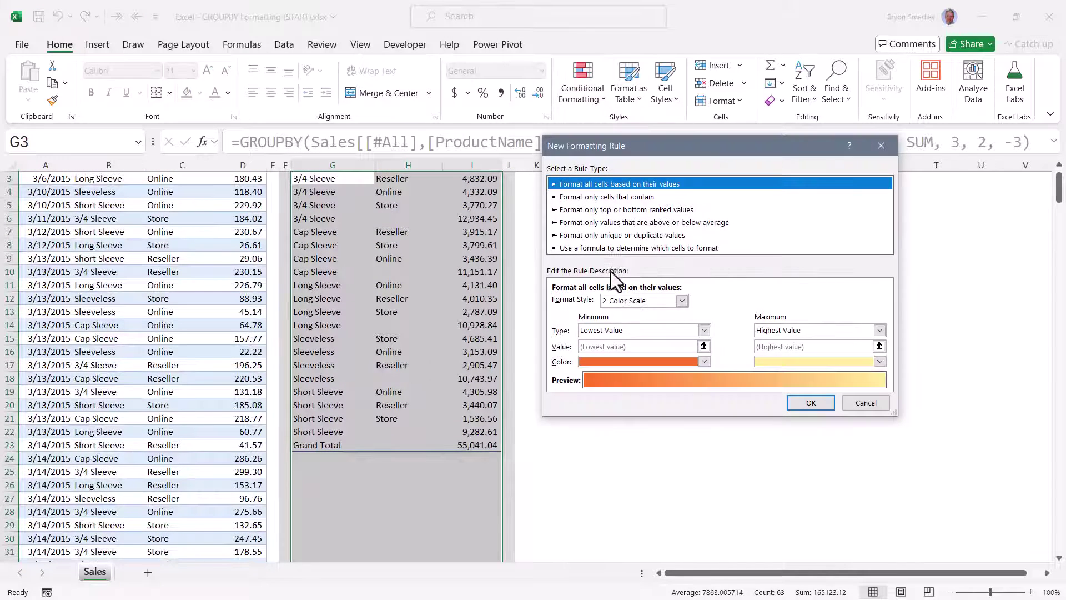
left_click(611, 246)
left_click(637, 306)
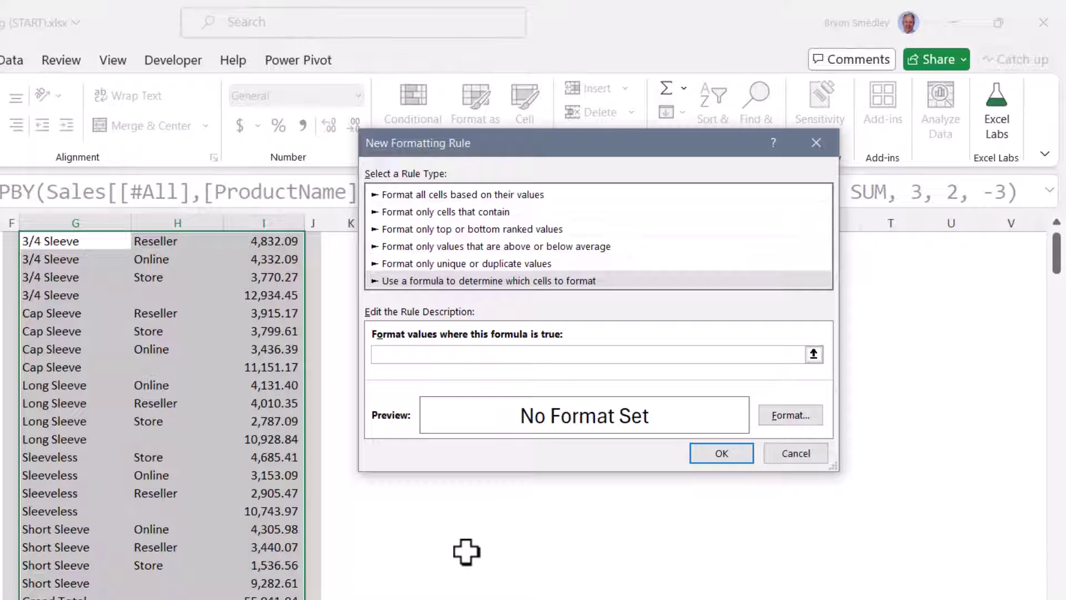
type("=")
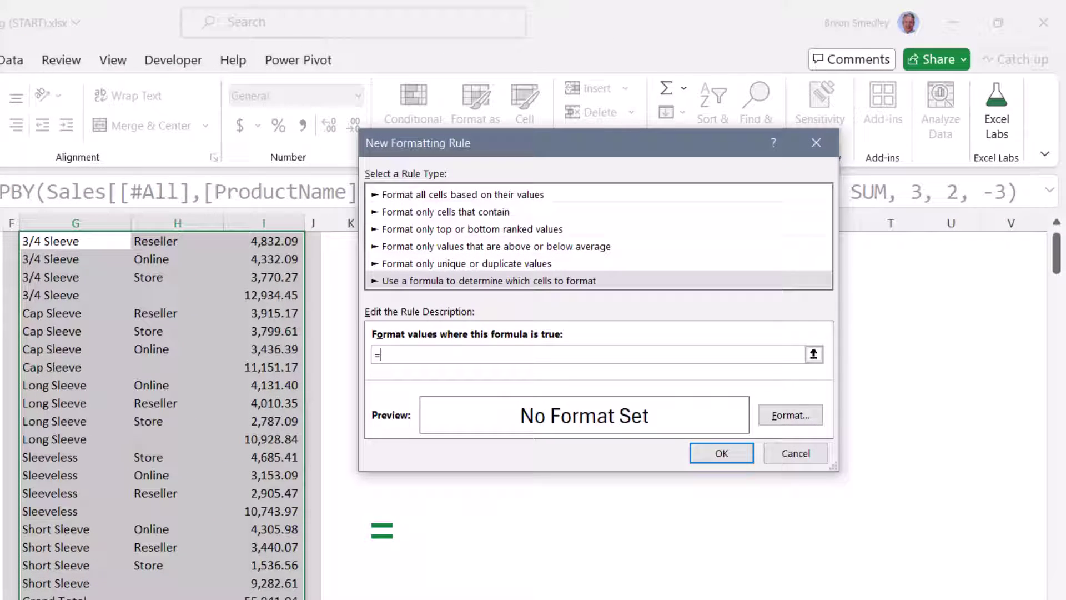
type("G3")
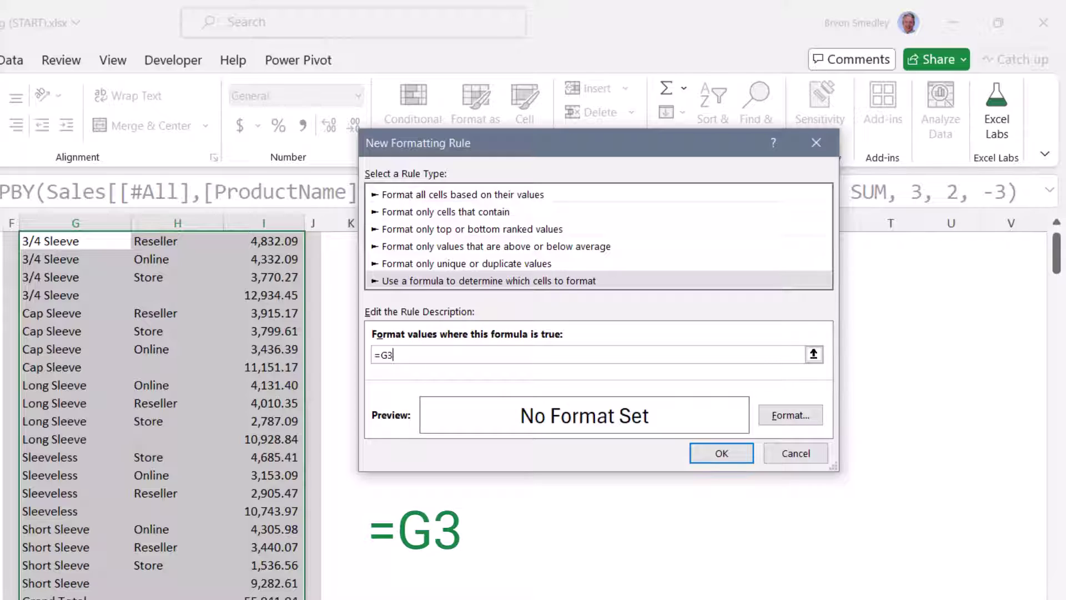
key("F4")
key("F4")
key("F4")
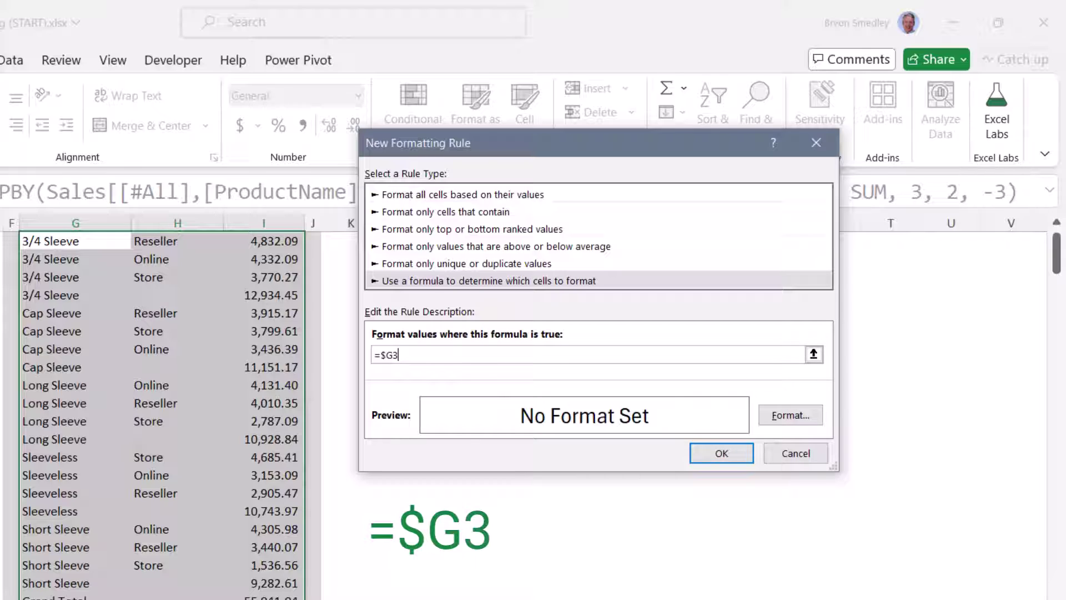
type("=\"Grand Total\"")
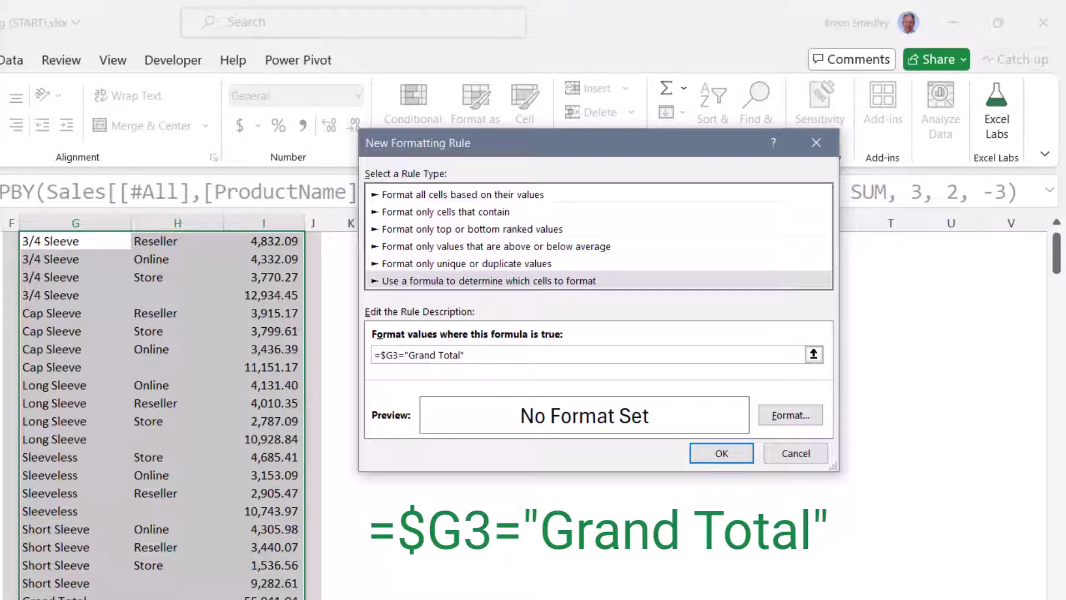
- Format the Grand Total rule with a dark gold fill and bold italic pale yellow text, then apply it
left_click(785, 416)
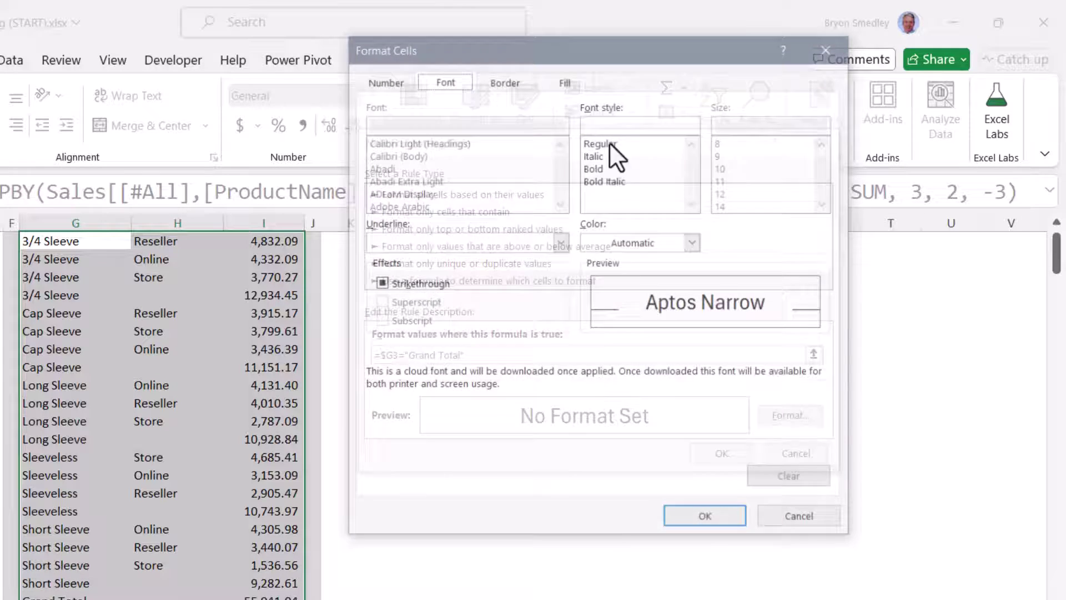
left_click(565, 80)
left_click(494, 234)
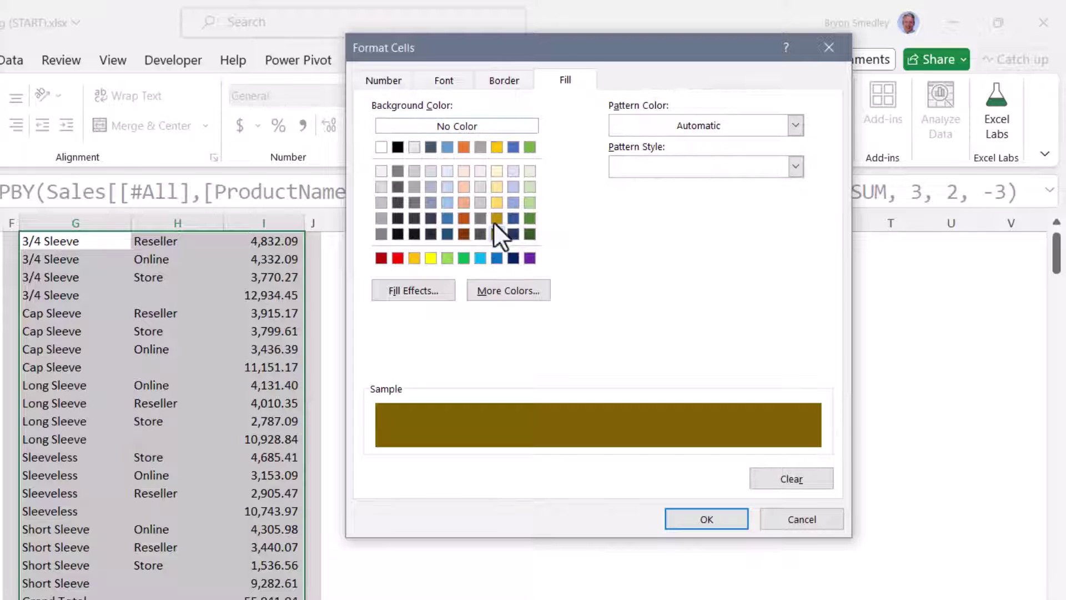
left_click(447, 82)
left_click(612, 180)
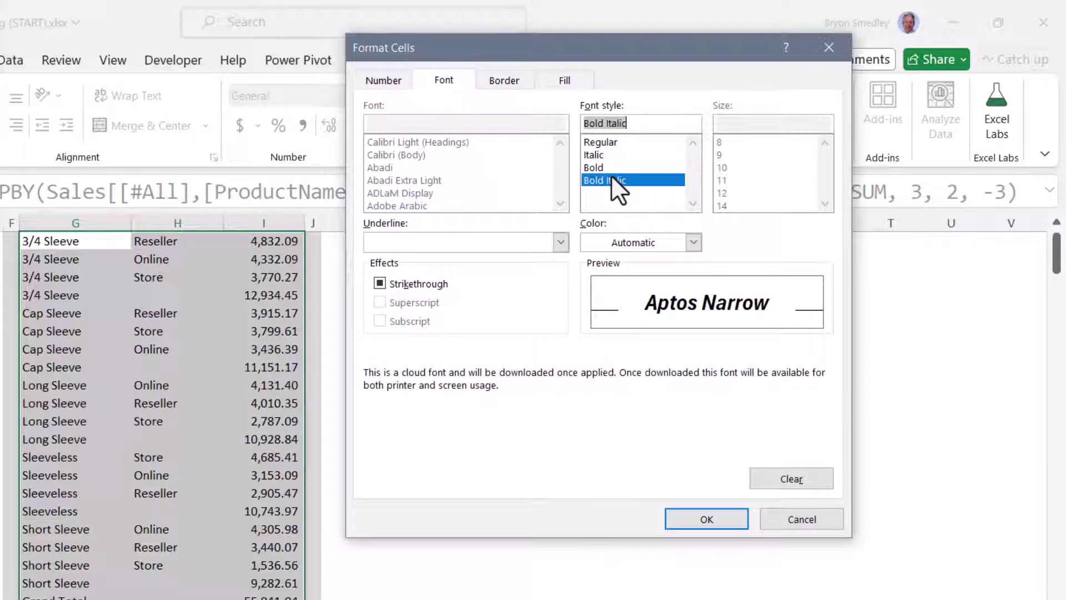
left_click(690, 241)
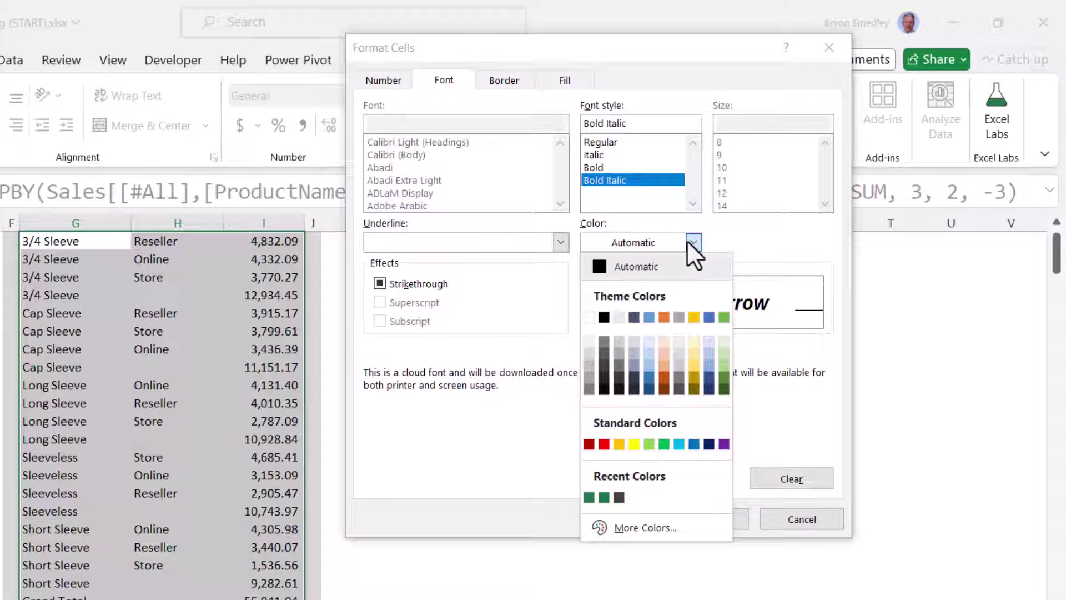
left_click(694, 340)
left_click(708, 518)
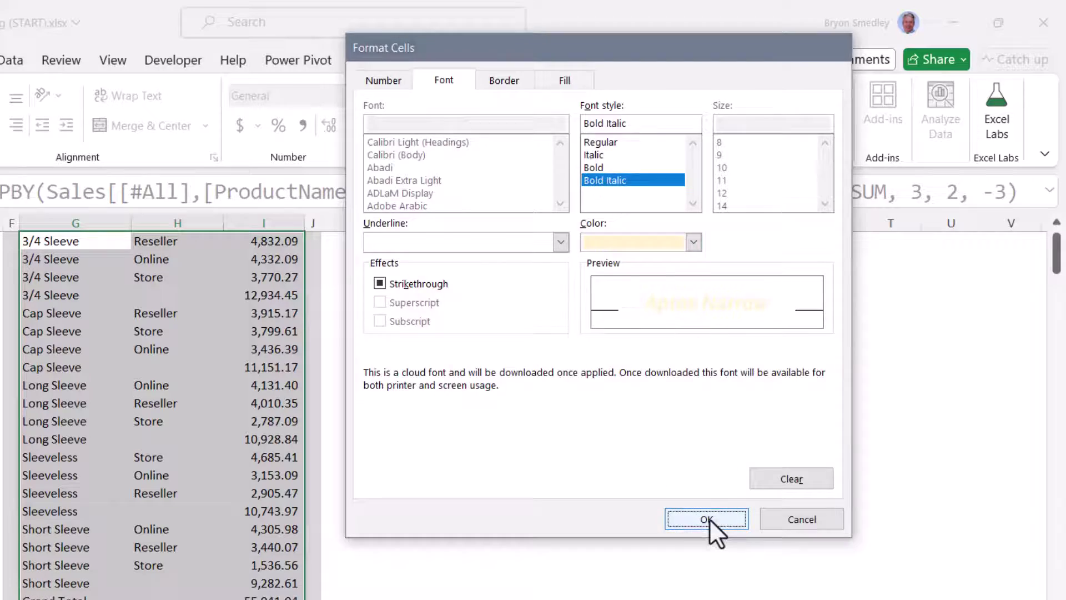
left_click(722, 452)
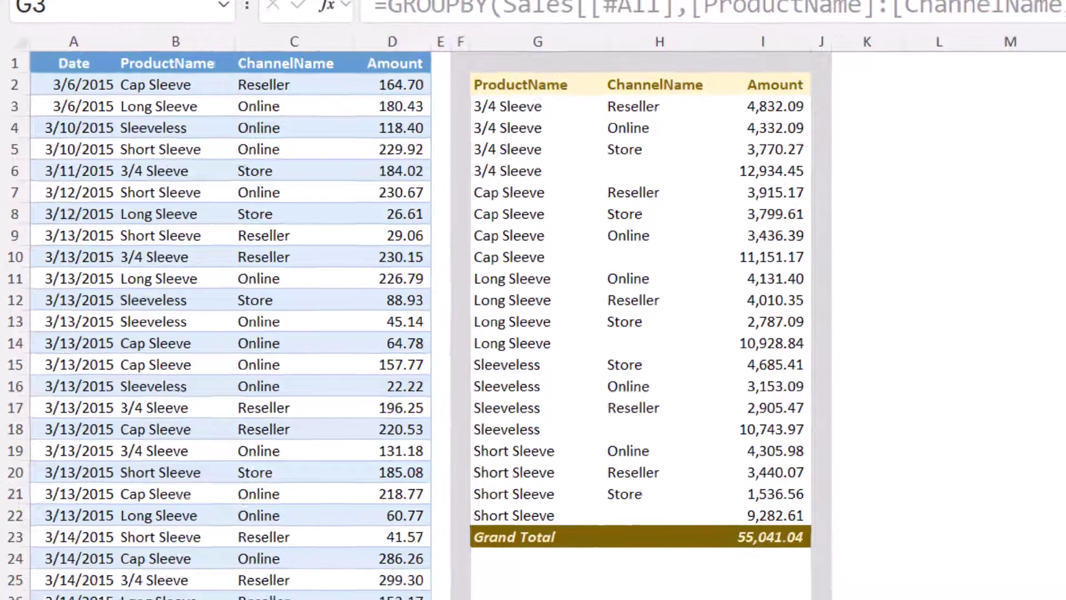
left_click(213, 154)
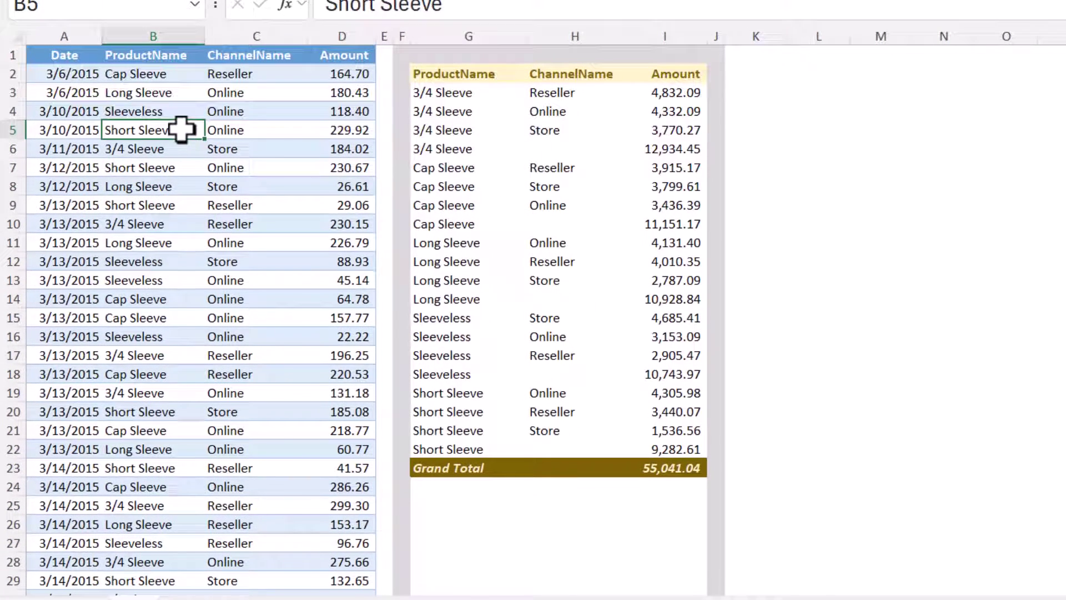
left_click_drag(181, 129, 176, 350)
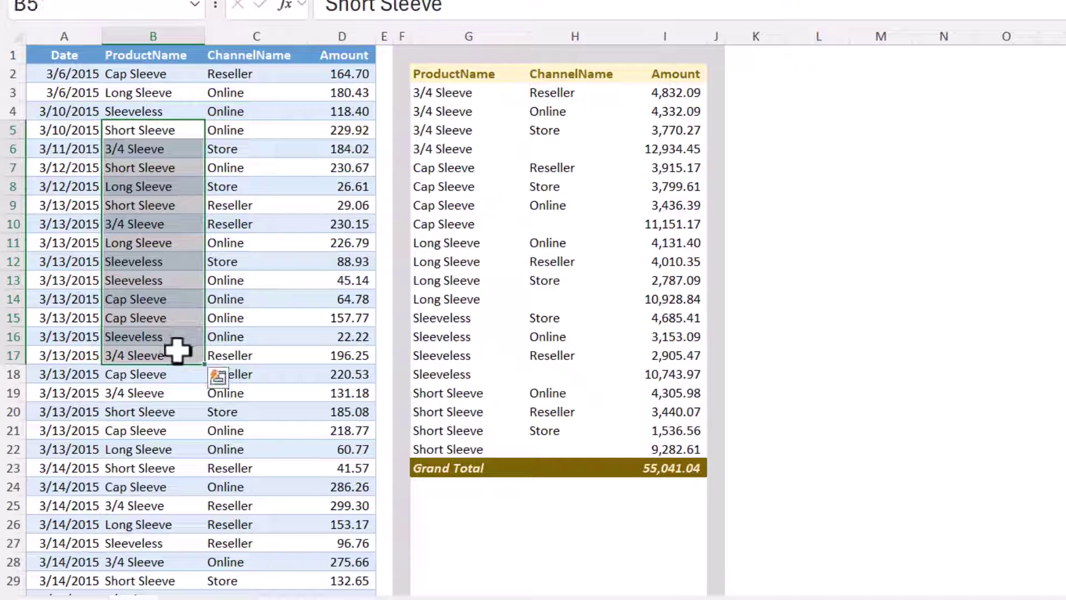
type("Shoes")
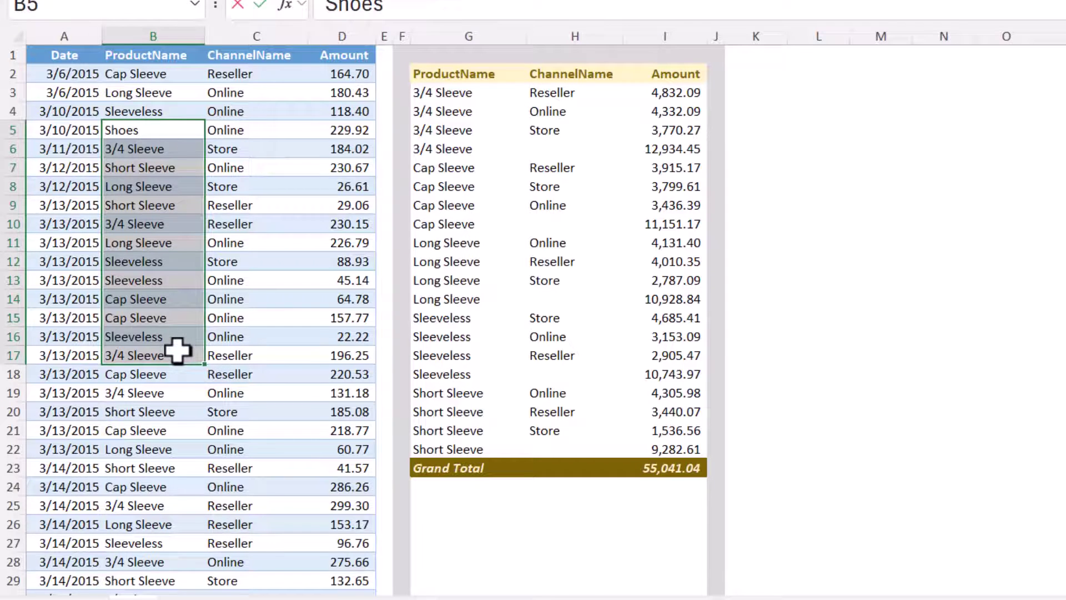
key("ctrl+Return")
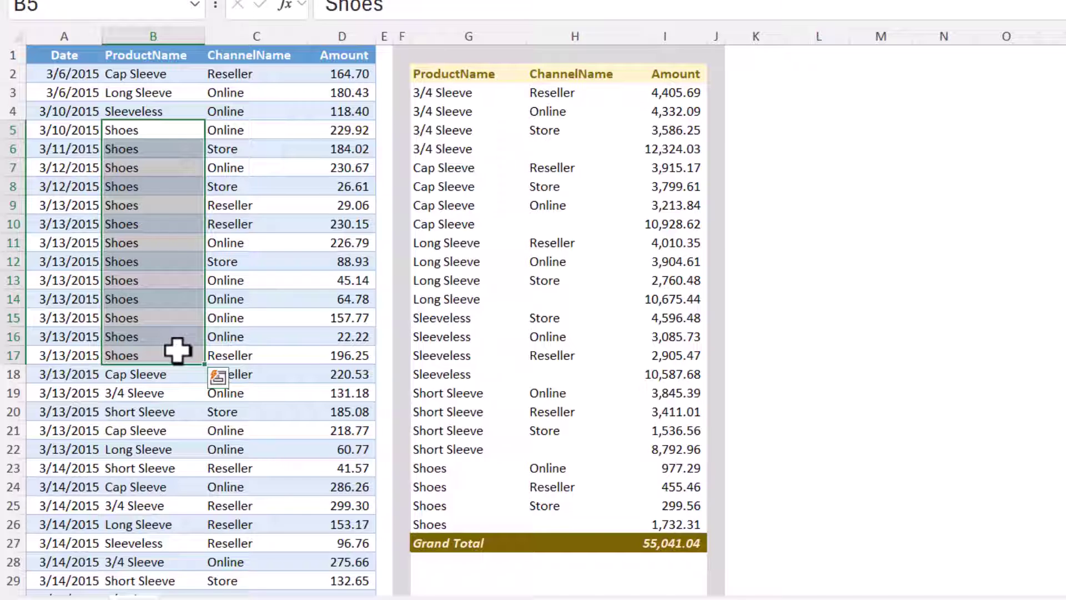
key("ctrl+z")
left_click(247, 299)
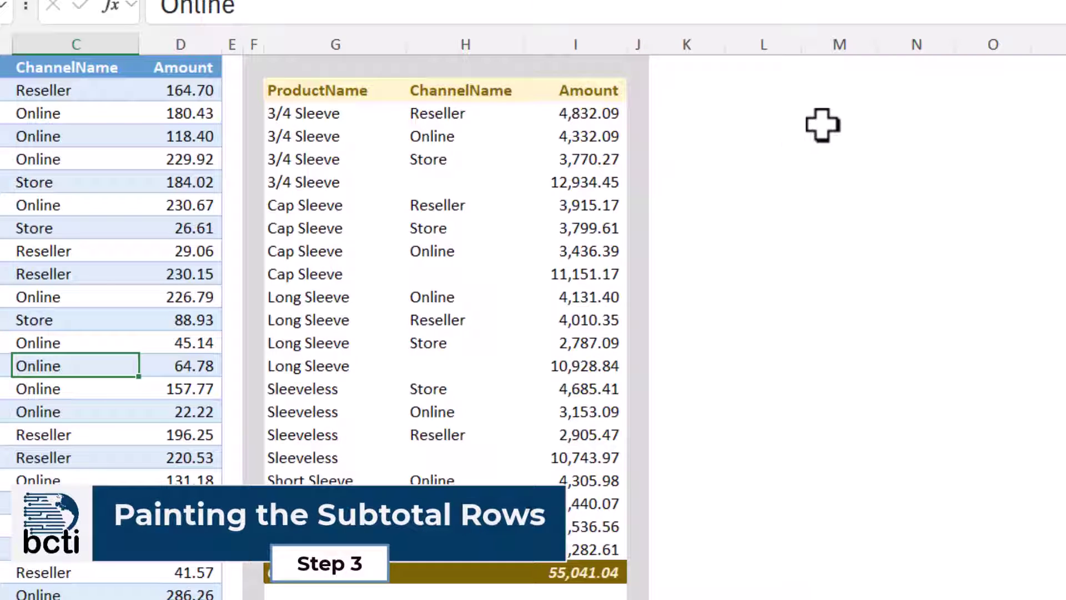
left_click(459, 182)
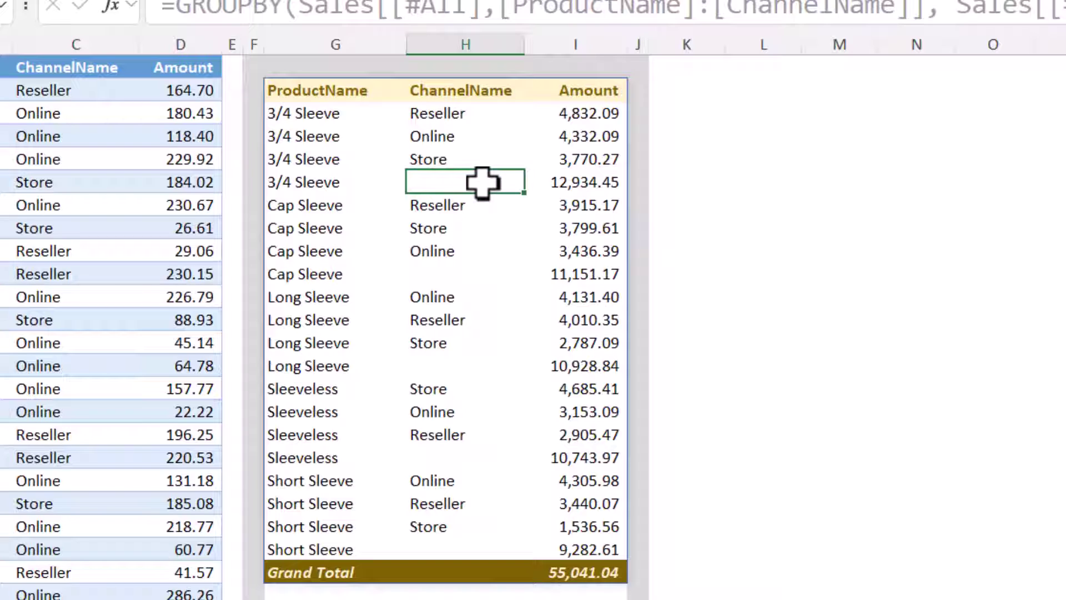
left_click_drag(295, 182, 583, 184)
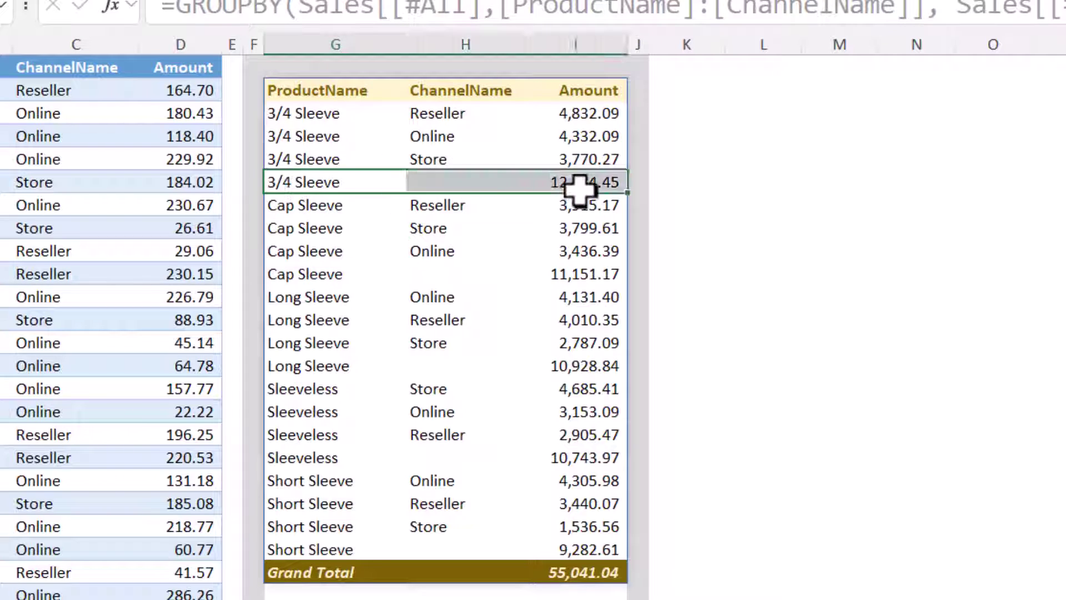
left_click_drag(310, 276, 565, 276, "ctrl")
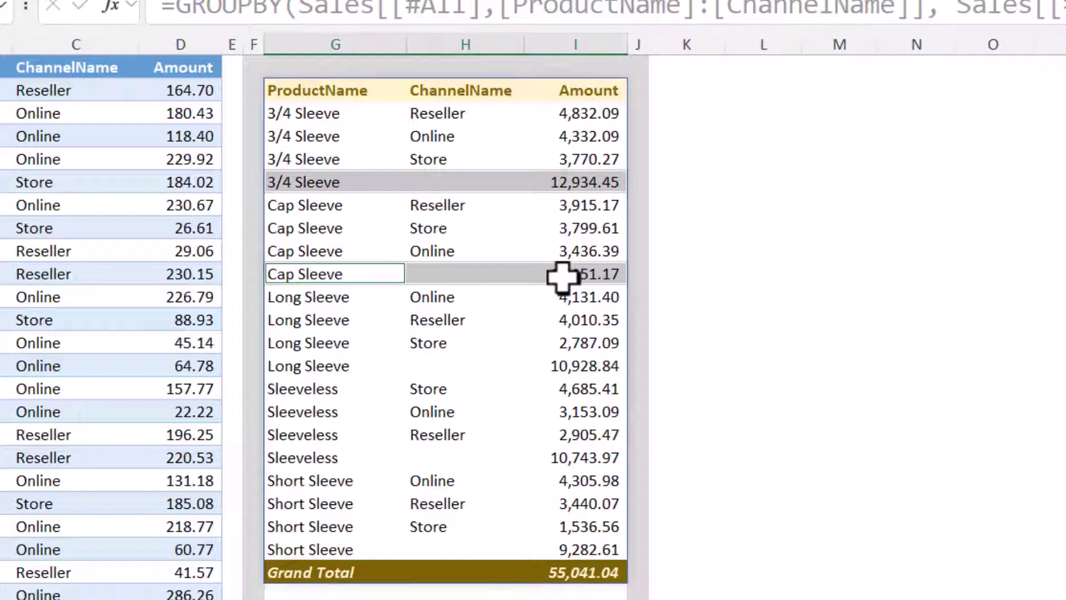
left_click_drag(326, 361, 564, 367, "ctrl")
left_click_drag(319, 459, 564, 466, "ctrl")
left_click_drag(319, 550, 572, 556, "ctrl")
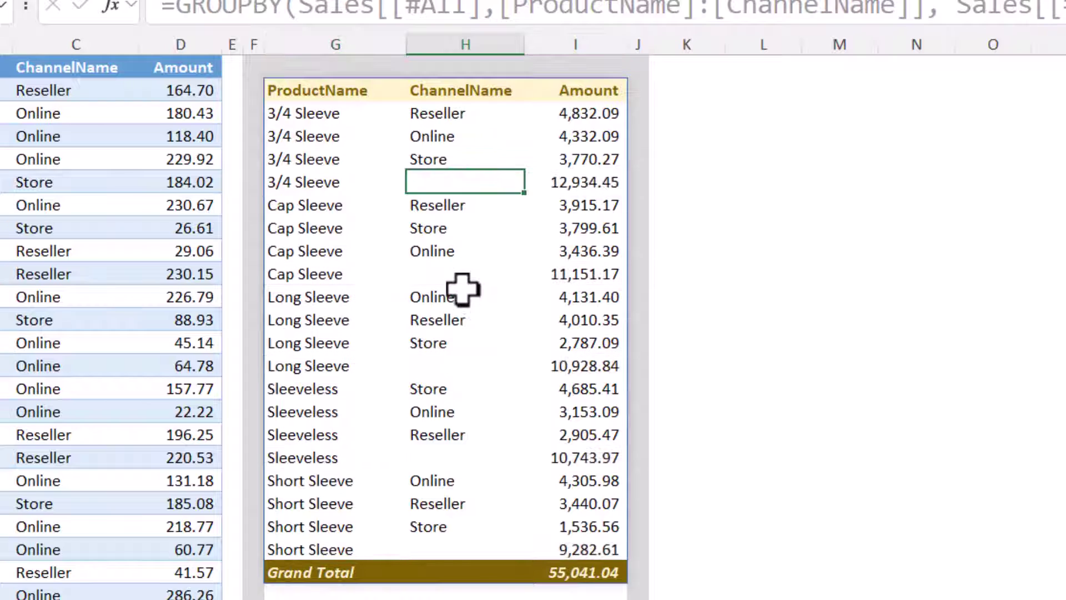
left_click(461, 274)
left_click(449, 367)
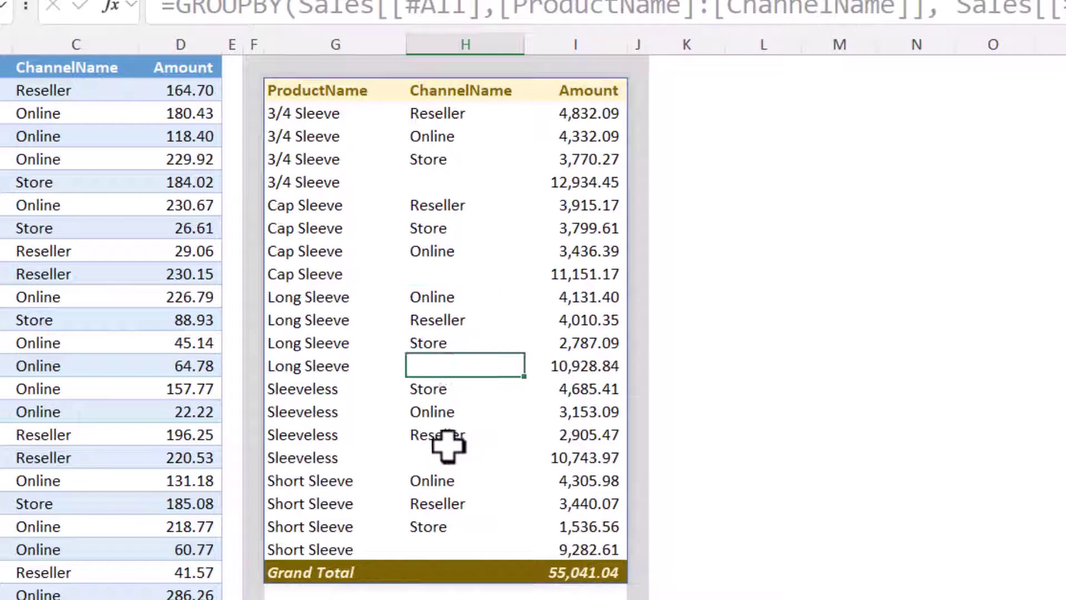
left_click(444, 457)
left_click(441, 547)
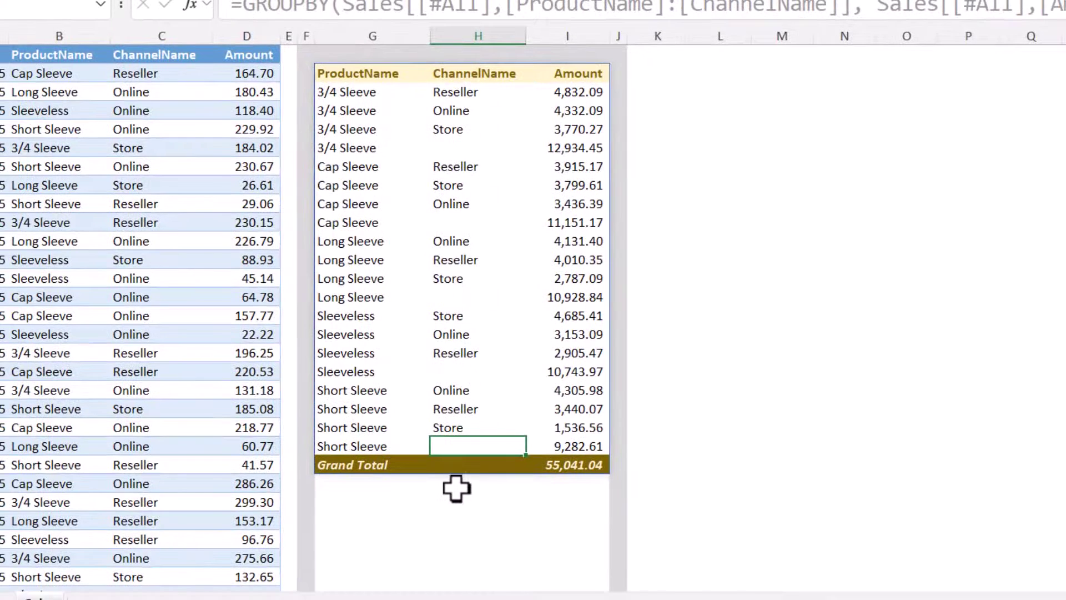
left_click_drag(452, 483, 456, 584)
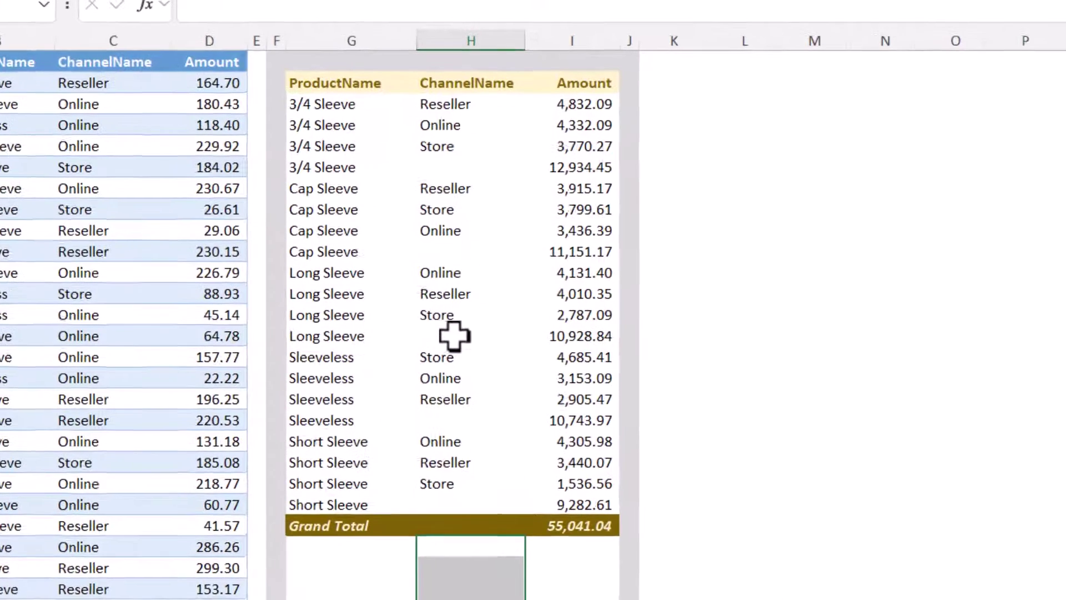
left_click(454, 335)
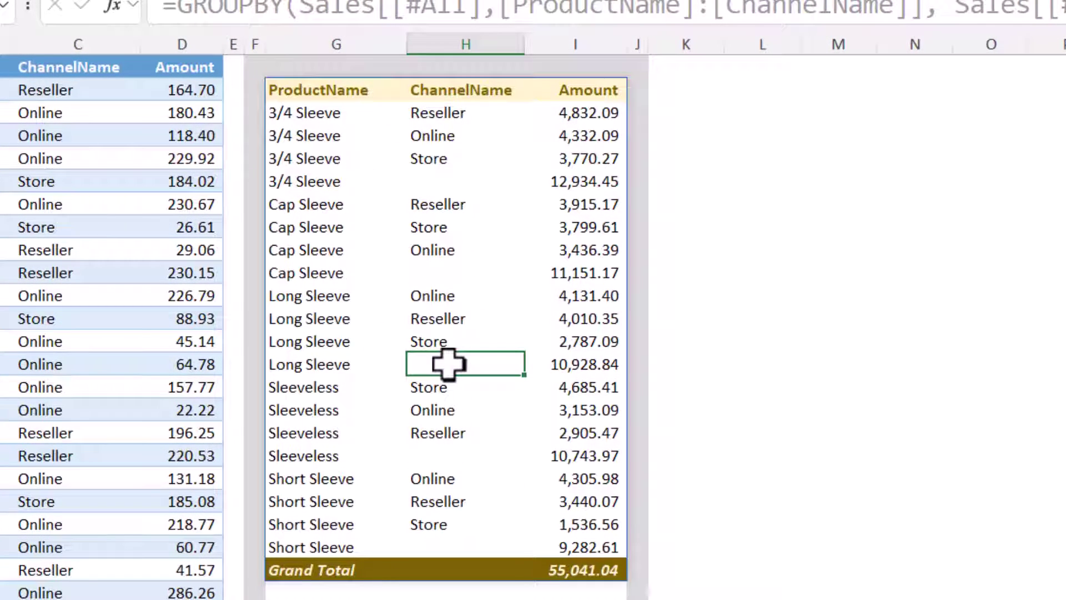
left_click(340, 360)
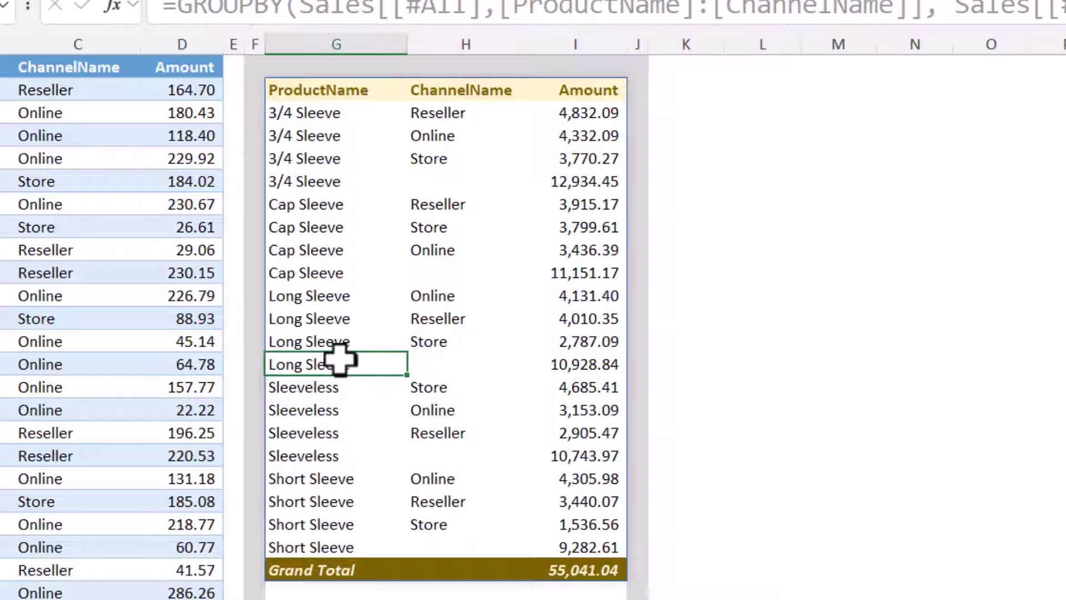
left_click(437, 365)
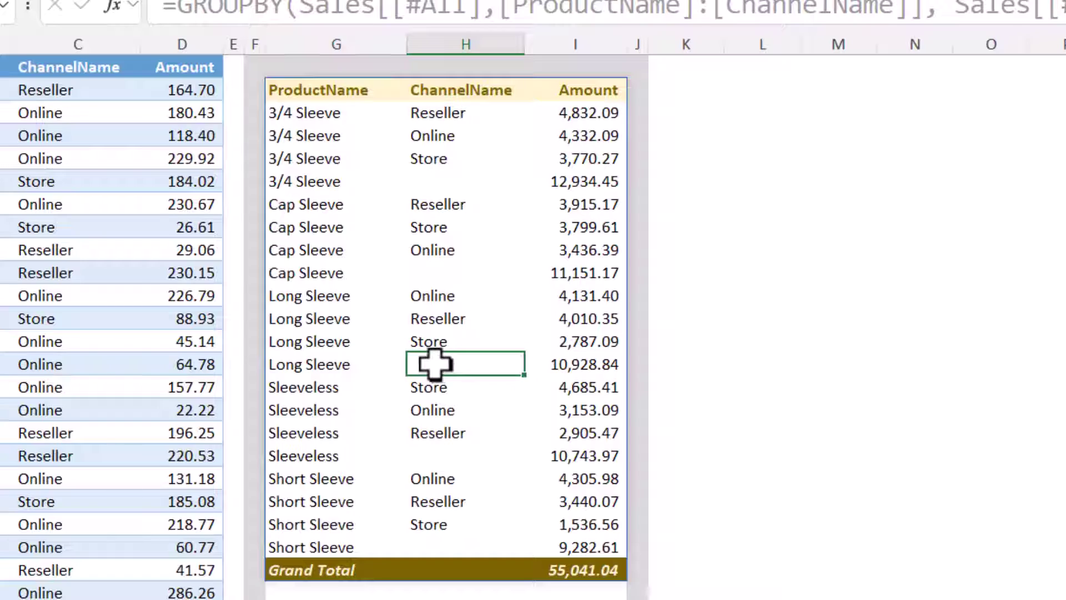
left_click_drag(302, 365, 591, 366)
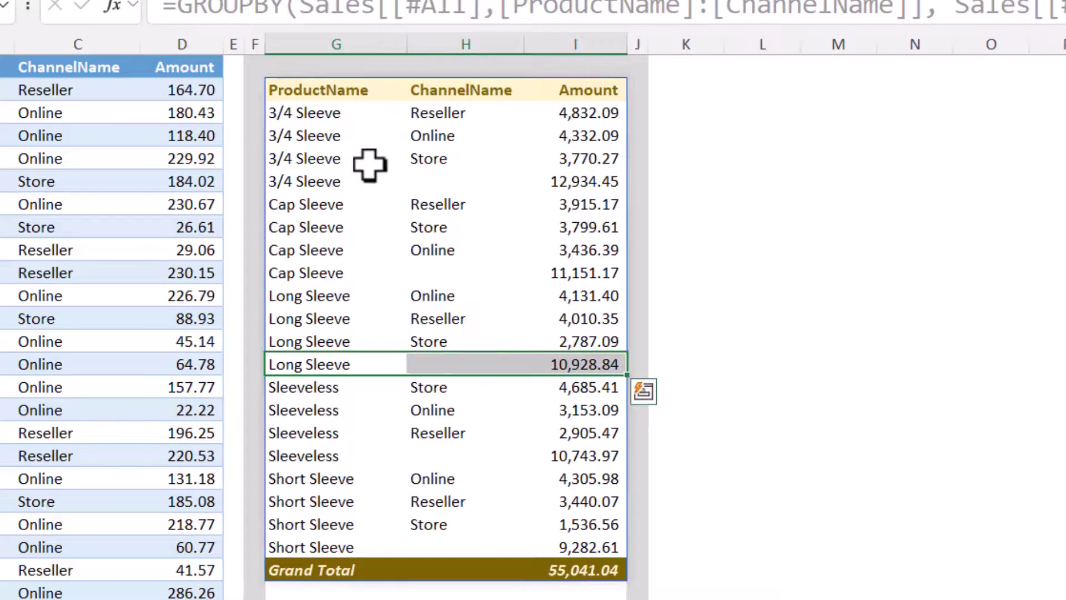
- Select G3:I150 and start a new formula-based conditional formatting rule
left_click(339, 114)
left_click(82, 71)
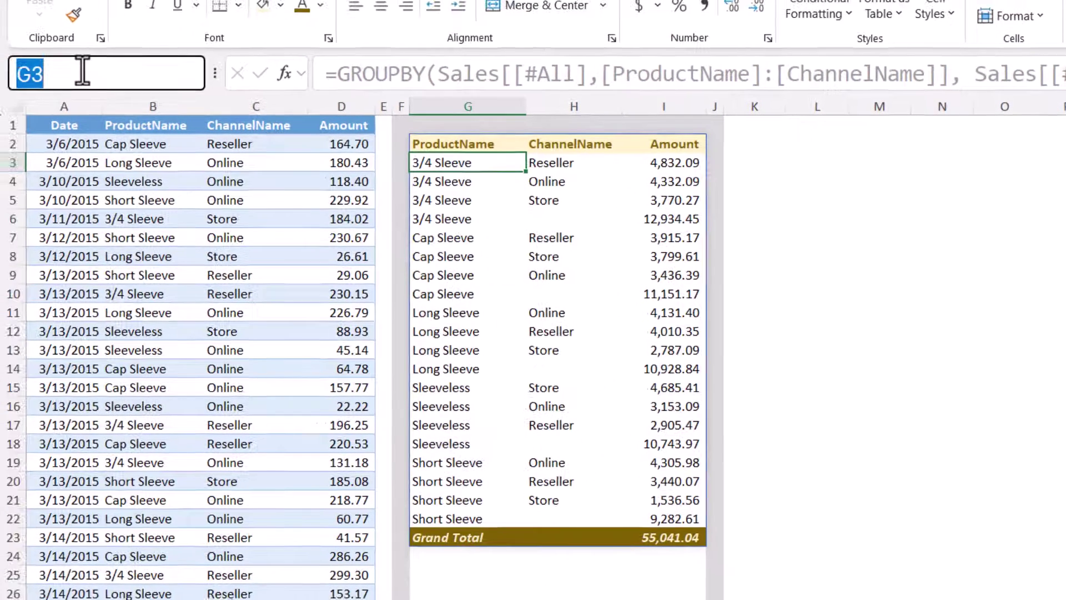
left_click(82, 71)
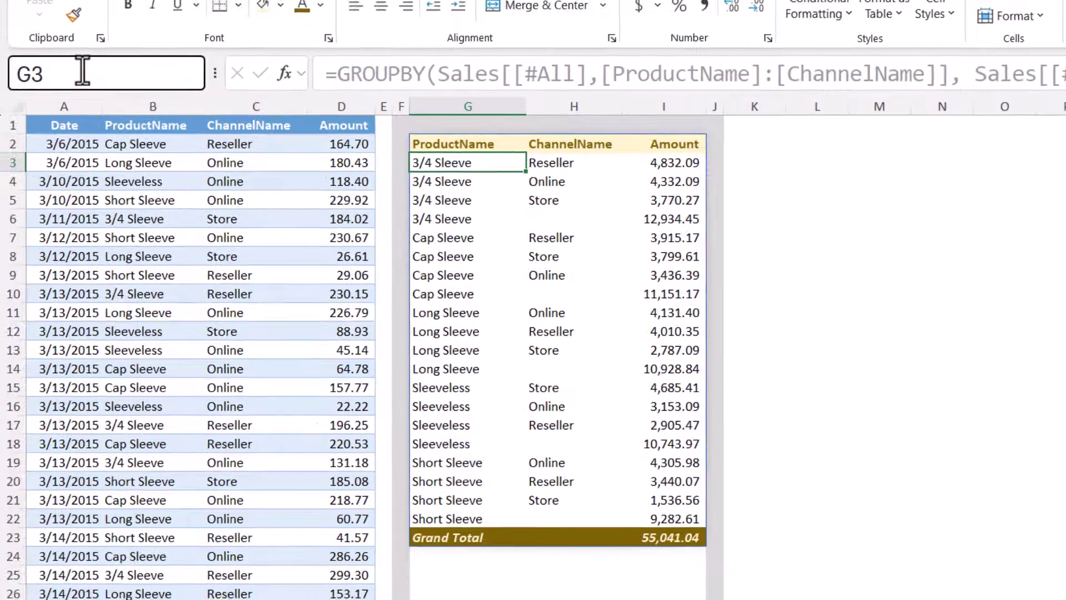
type(":I150")
key("Return")
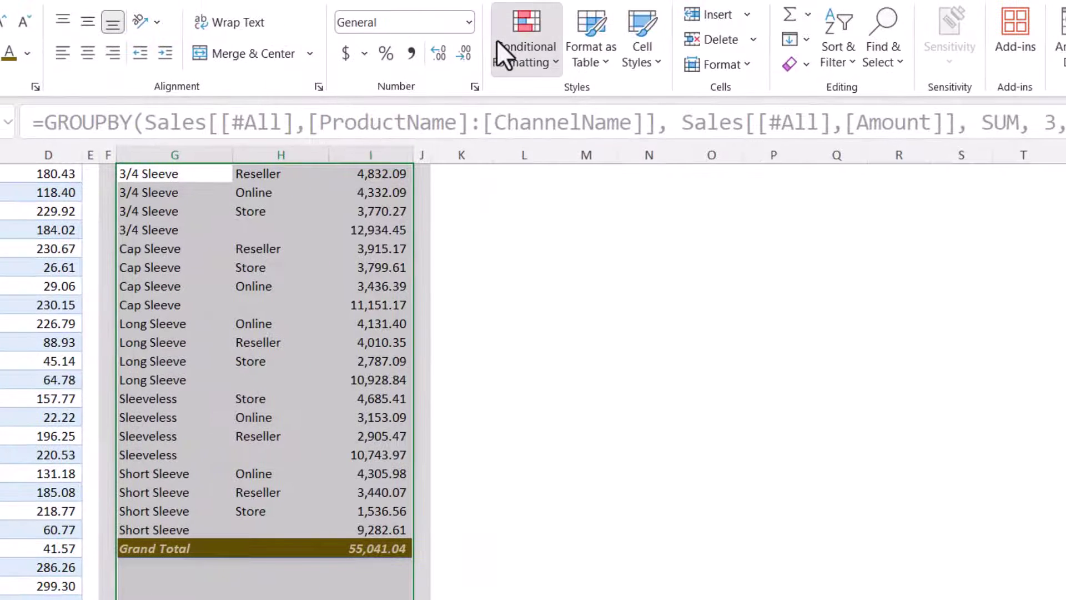
left_click(817, 14)
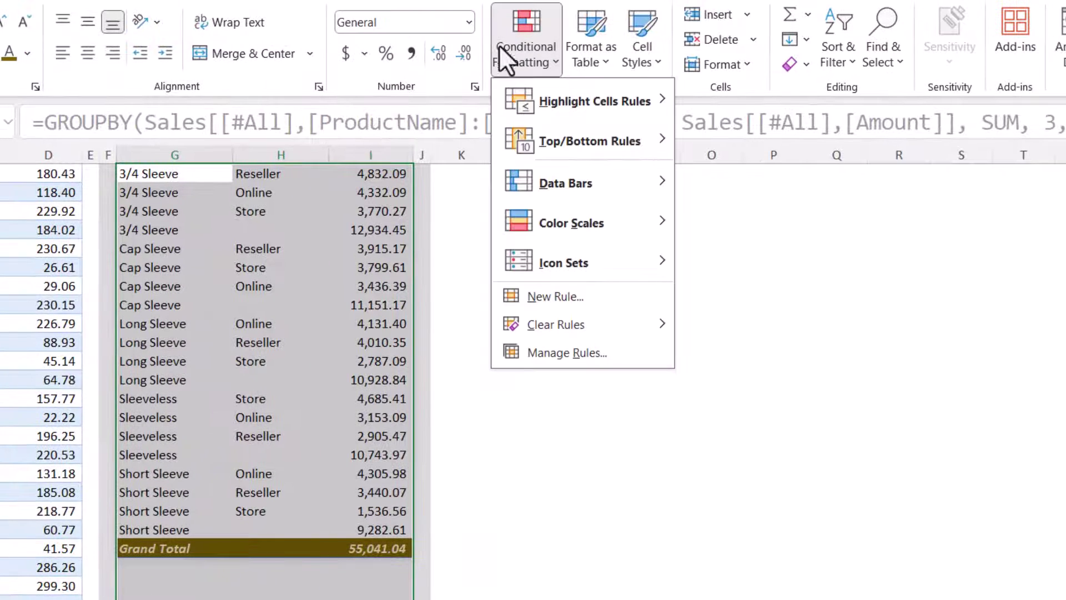
left_click(552, 299)
left_click(574, 192)
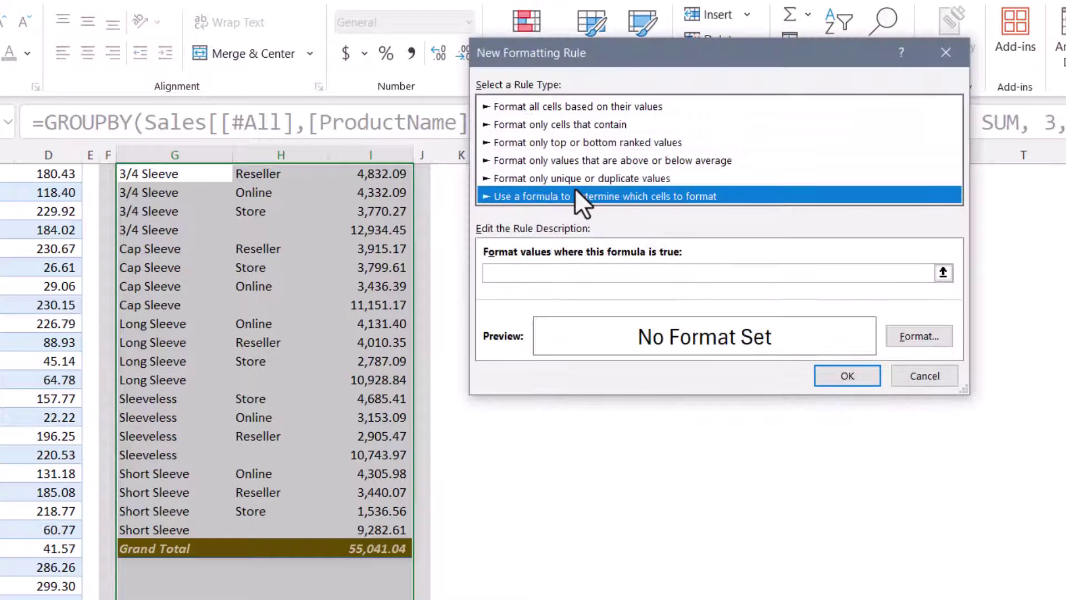
- Enter the rule formula =AND($G3<>"", $H3="")
left_click(636, 272)
type("=")
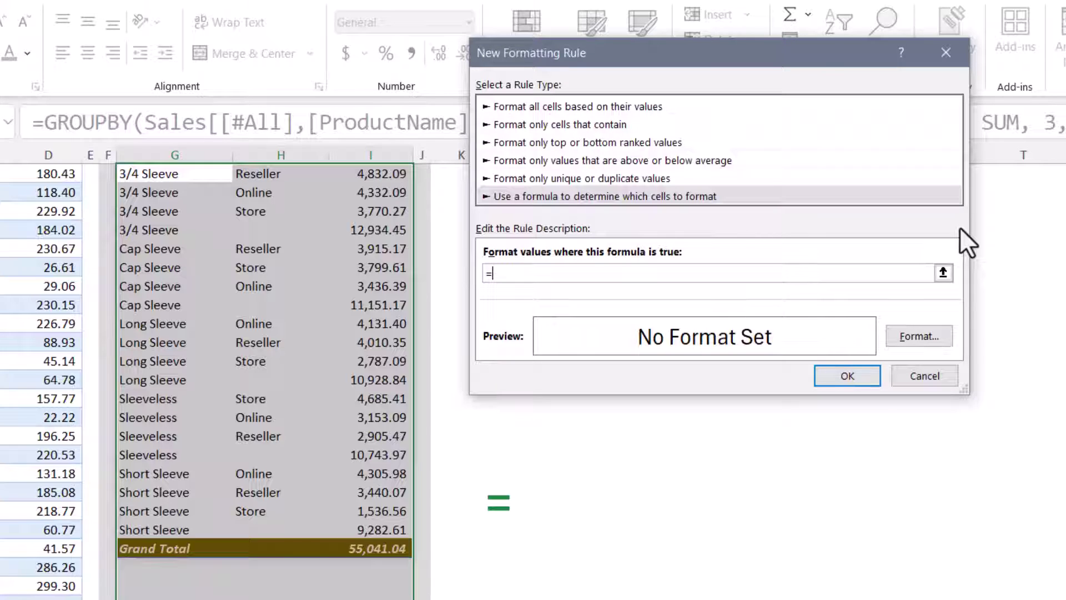
type("AND(")
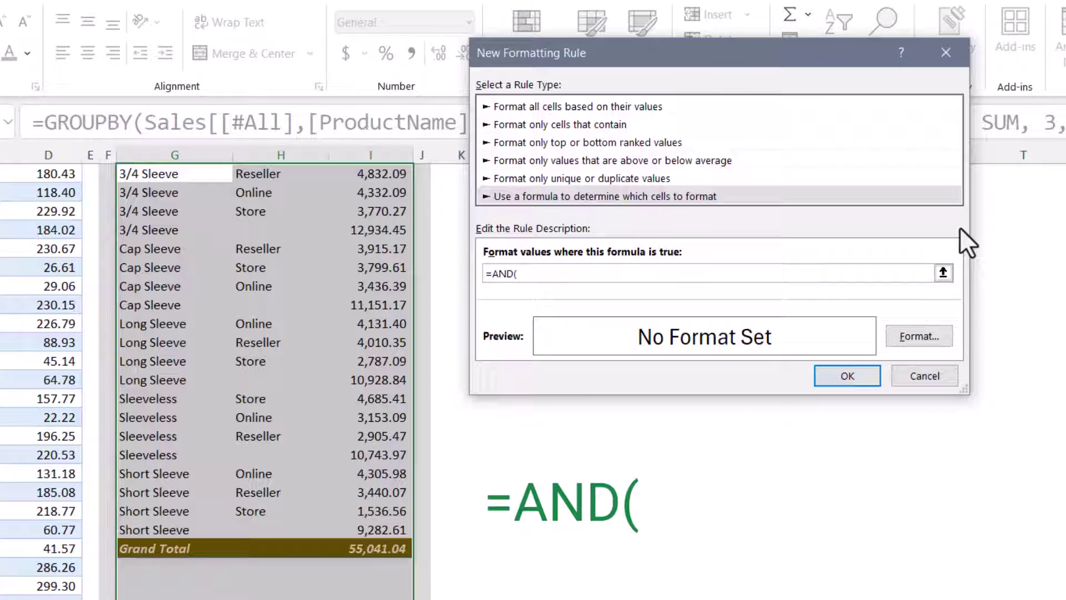
type("G3")
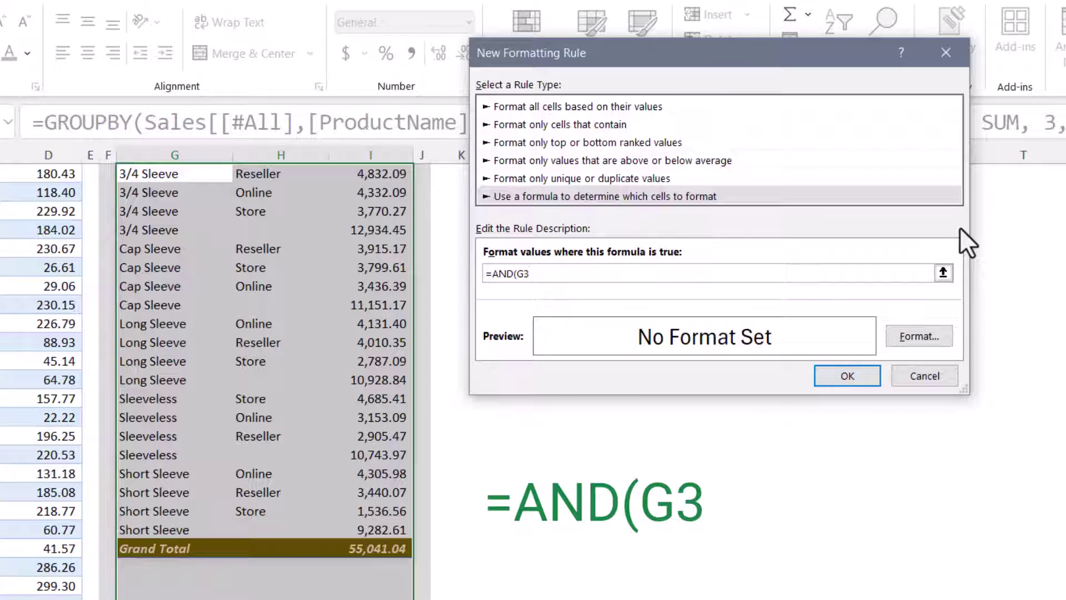
key("F4")
key("F4")
key("F4")
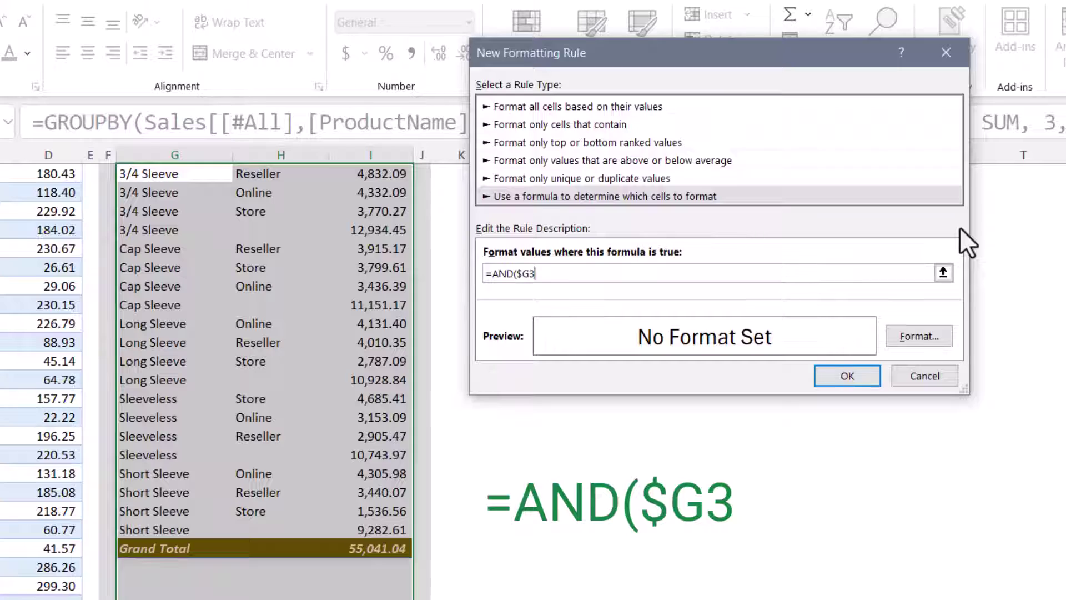
type("<>\"\"")
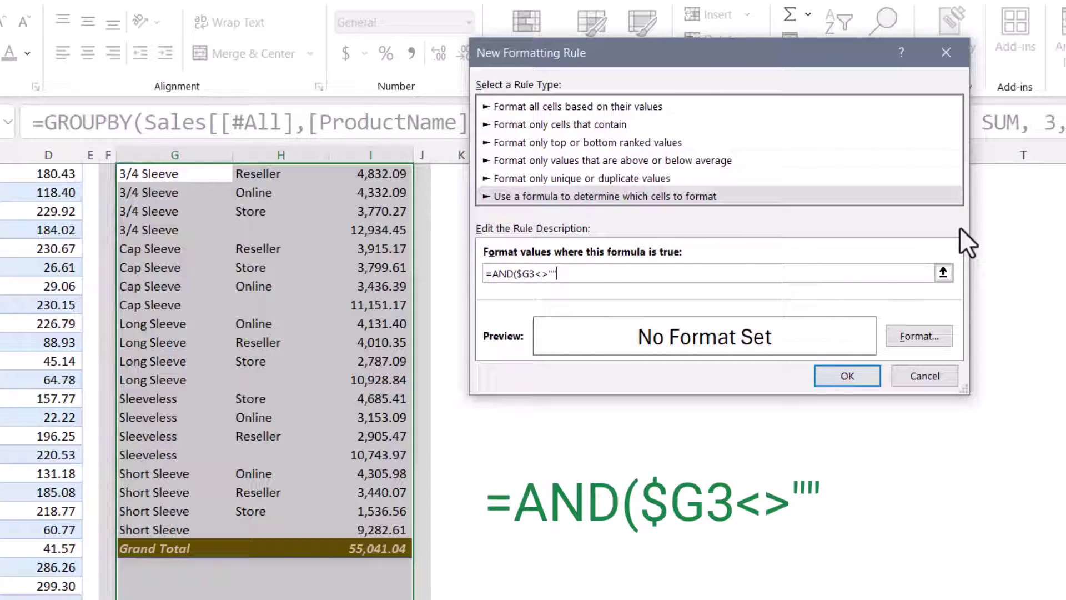
type(", H3")
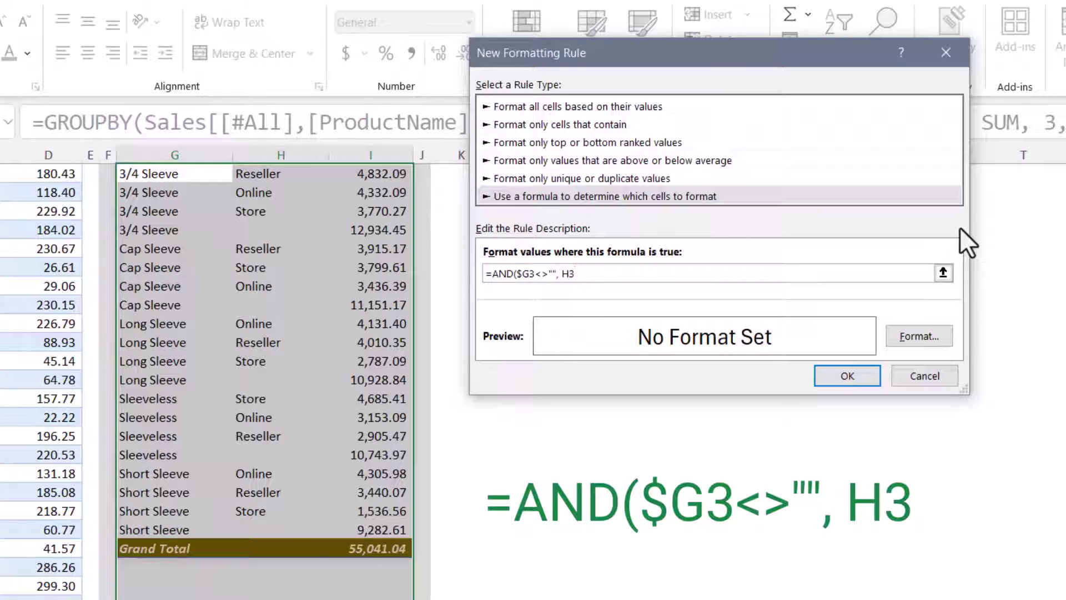
key("F4")
key("F4")
key("F4")
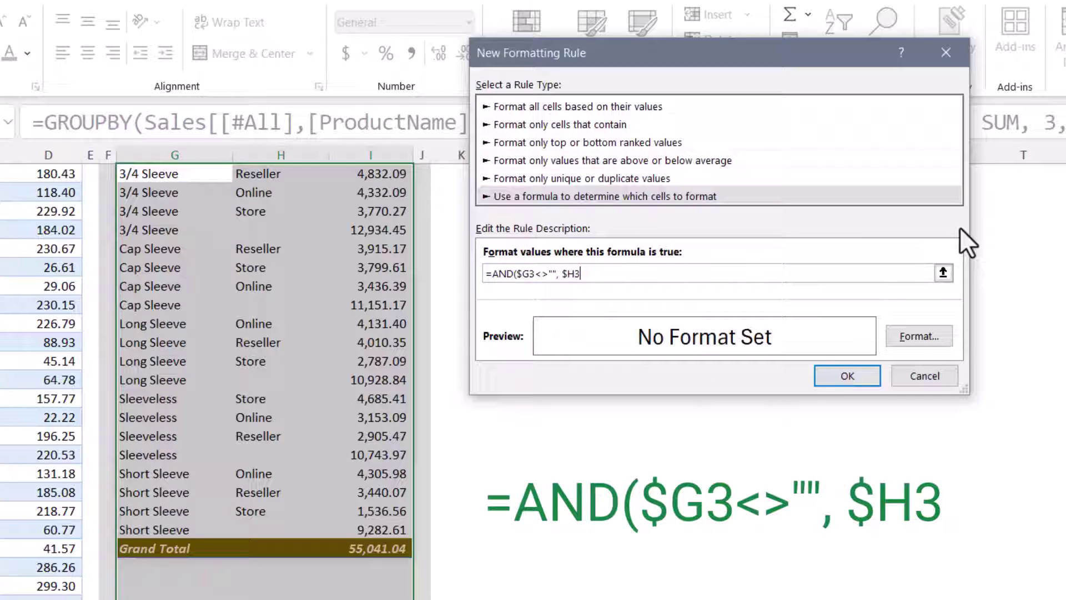
type("=\"\"")
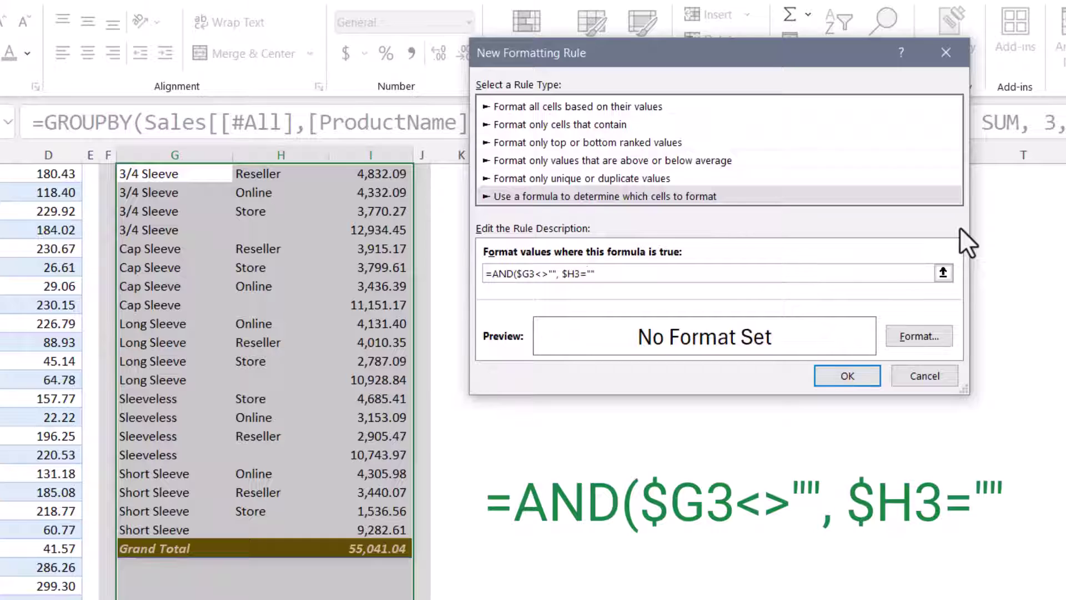
type(")")
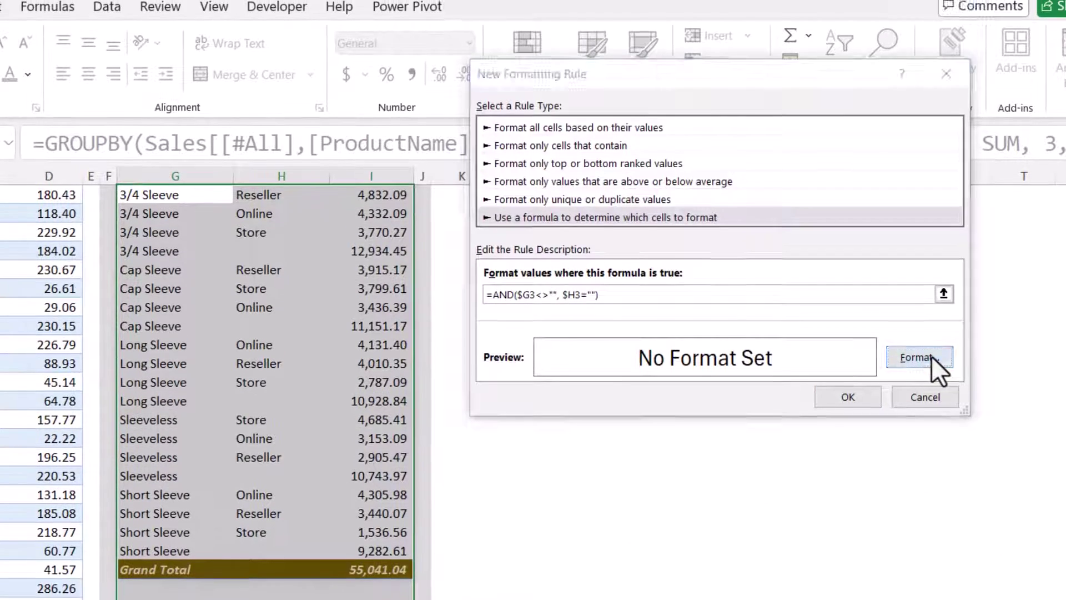
- Format the subtotal rule with a pale yellow fill and bold text, then apply it
left_click(931, 335)
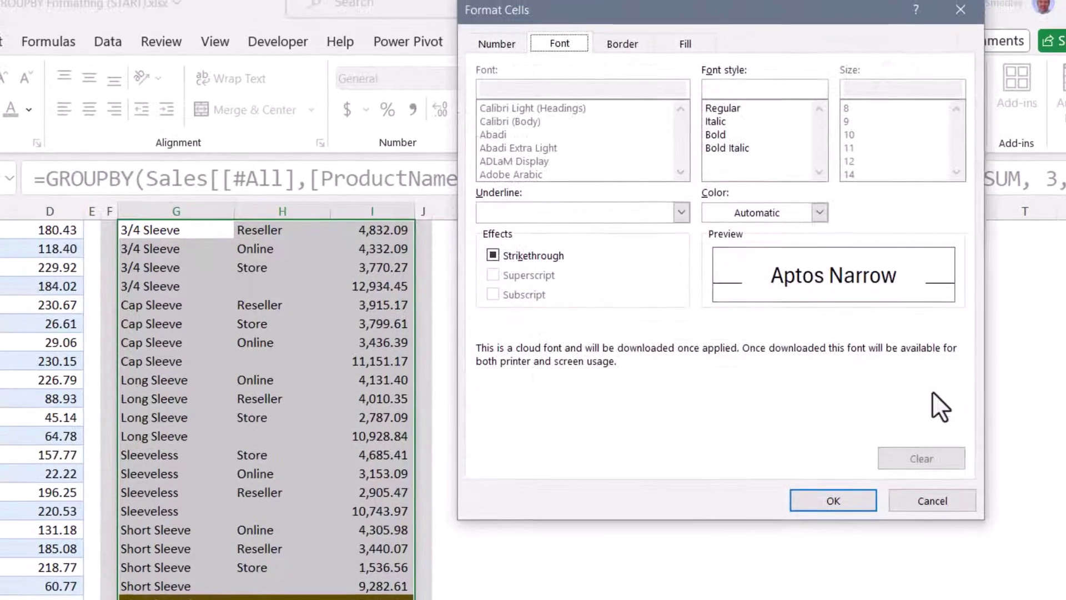
left_click(674, 59)
left_click(611, 159)
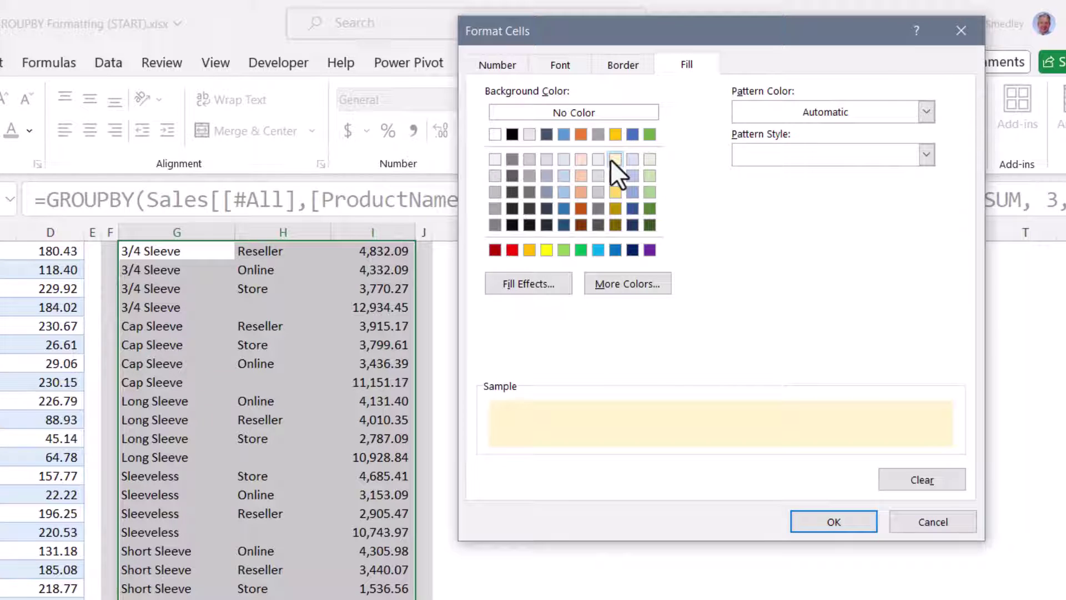
left_click(553, 63)
left_click(719, 155)
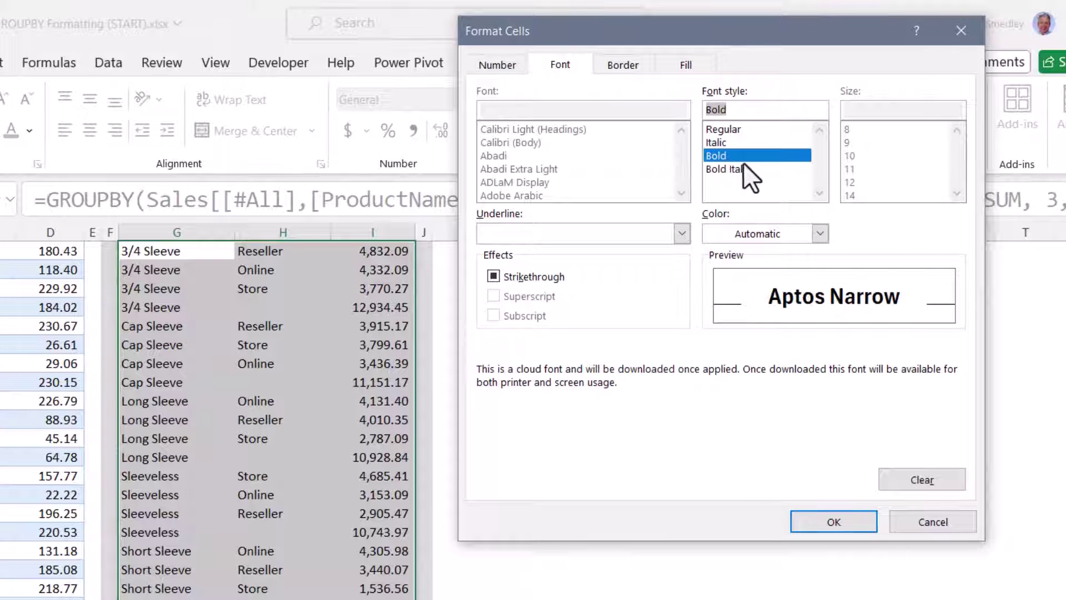
left_click(840, 521)
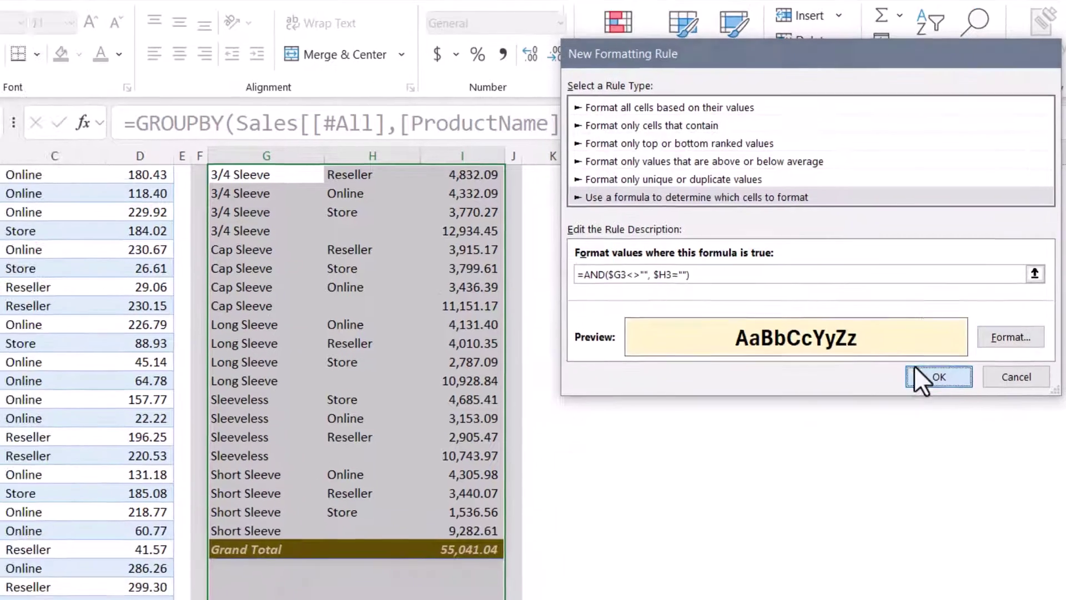
left_click(847, 455)
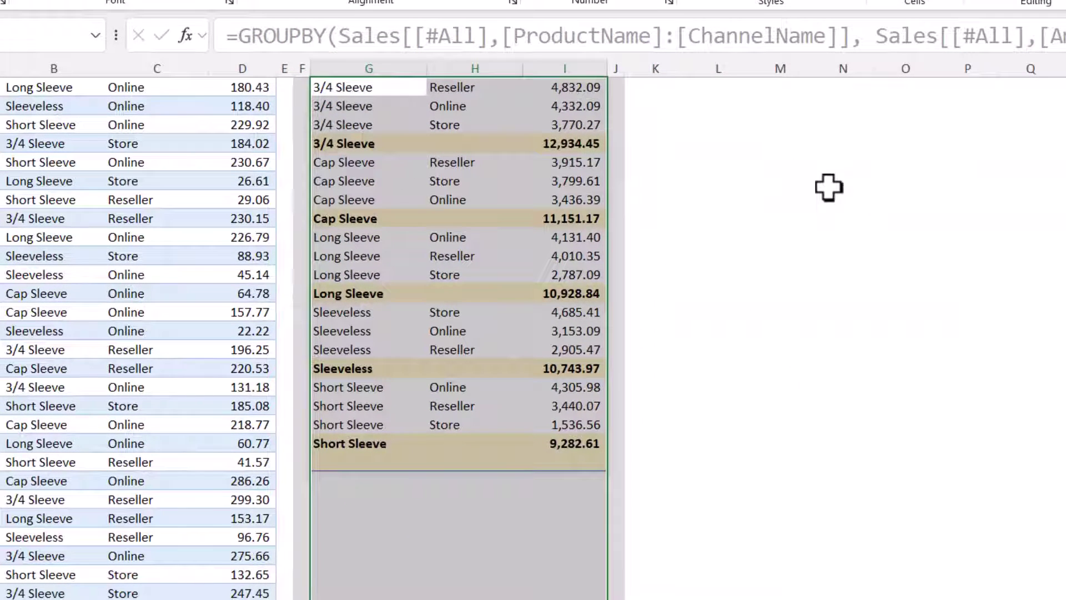
- Inspect the now-blank Grand Total row and the Short Sleeve subtotal amount
left_click(700, 196)
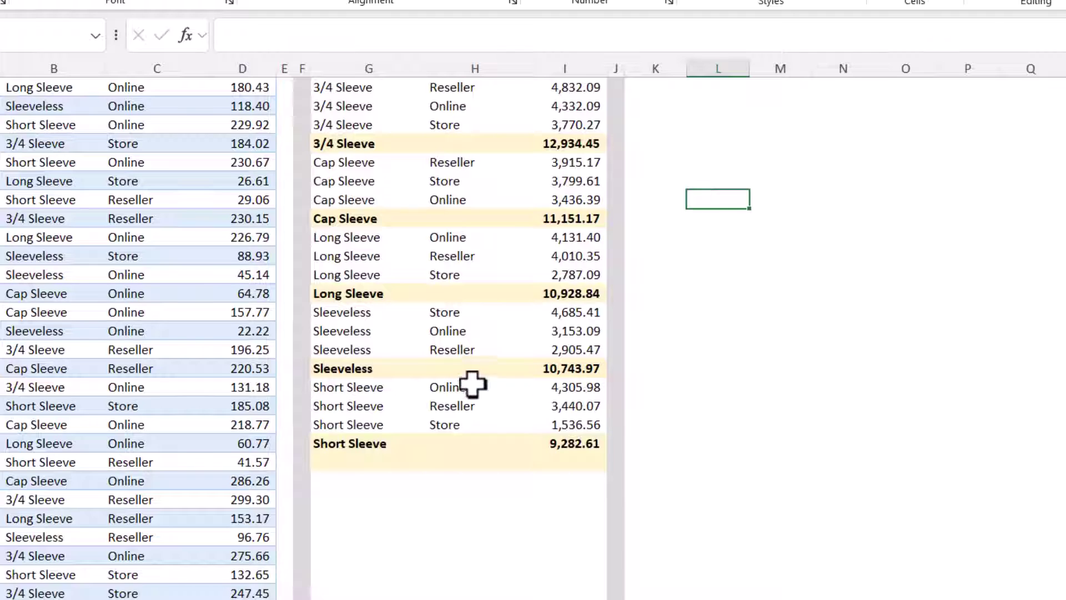
left_click_drag(368, 464, 550, 463)
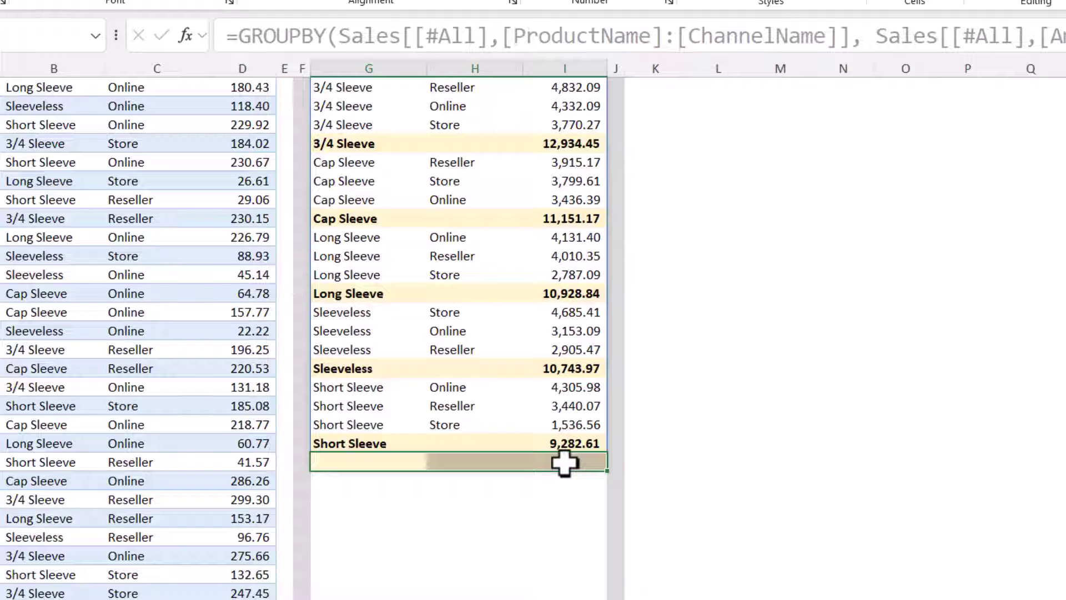
left_click(373, 464)
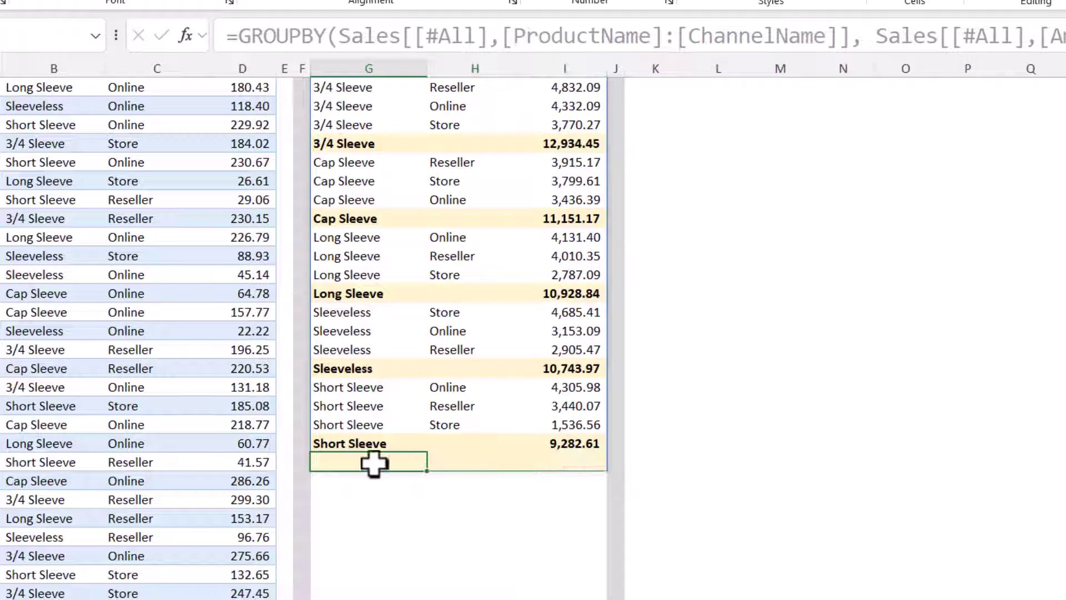
left_click(471, 461)
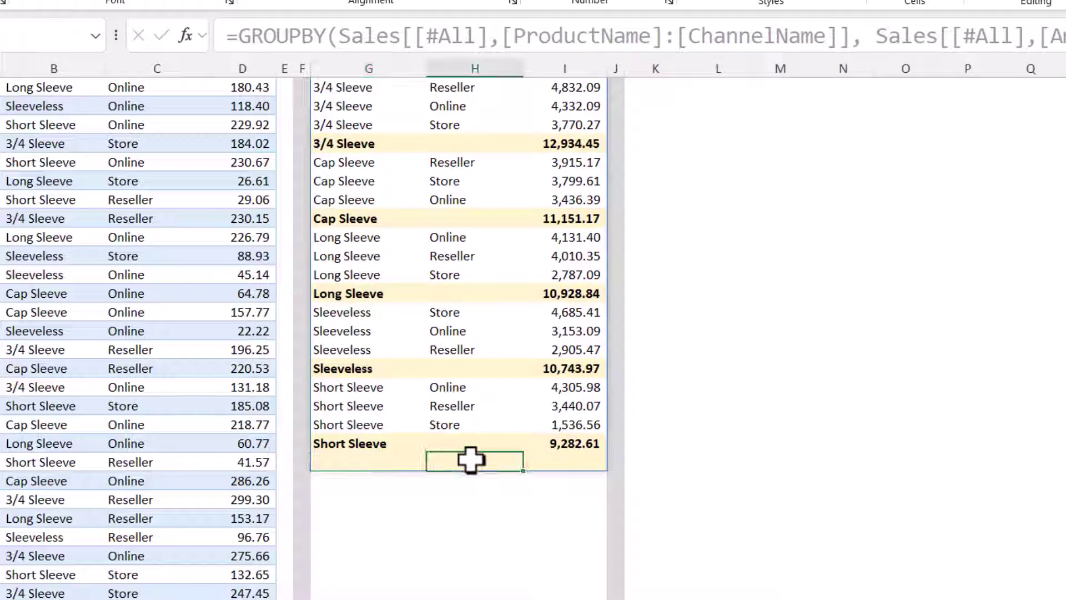
left_click_drag(350, 461, 565, 464)
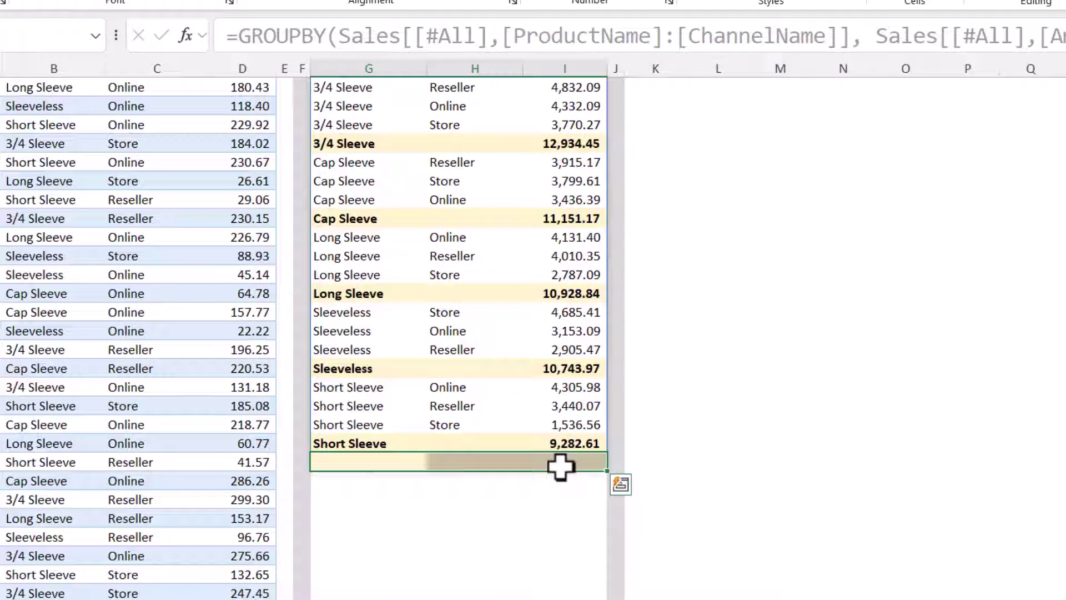
left_click(543, 444)
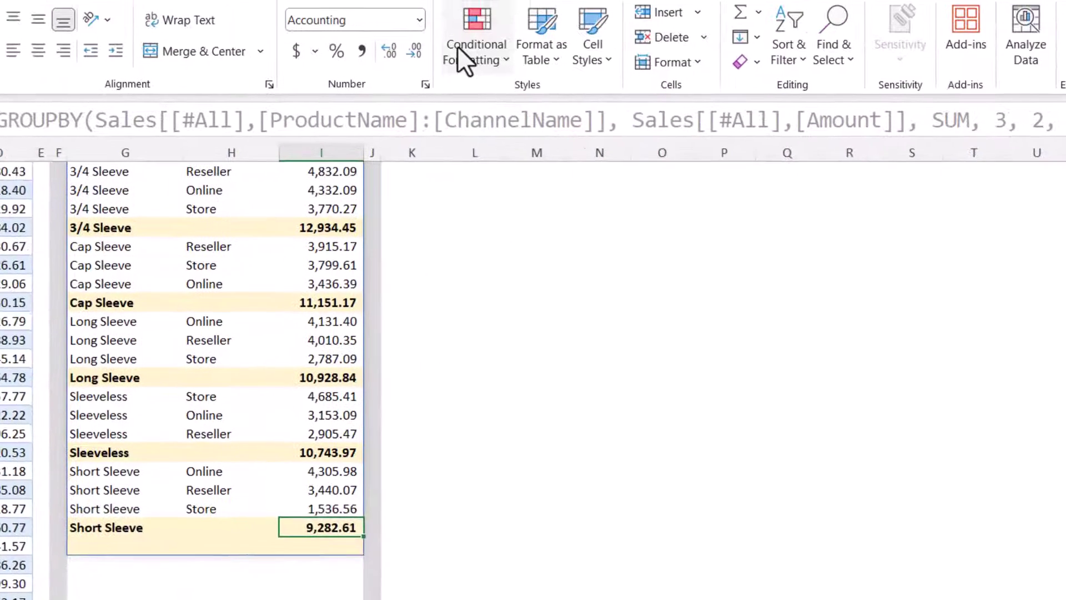
- In Manage Rules, move the Grand Total rule to the top, apply, and tick its Stop If True
left_click(425, 62)
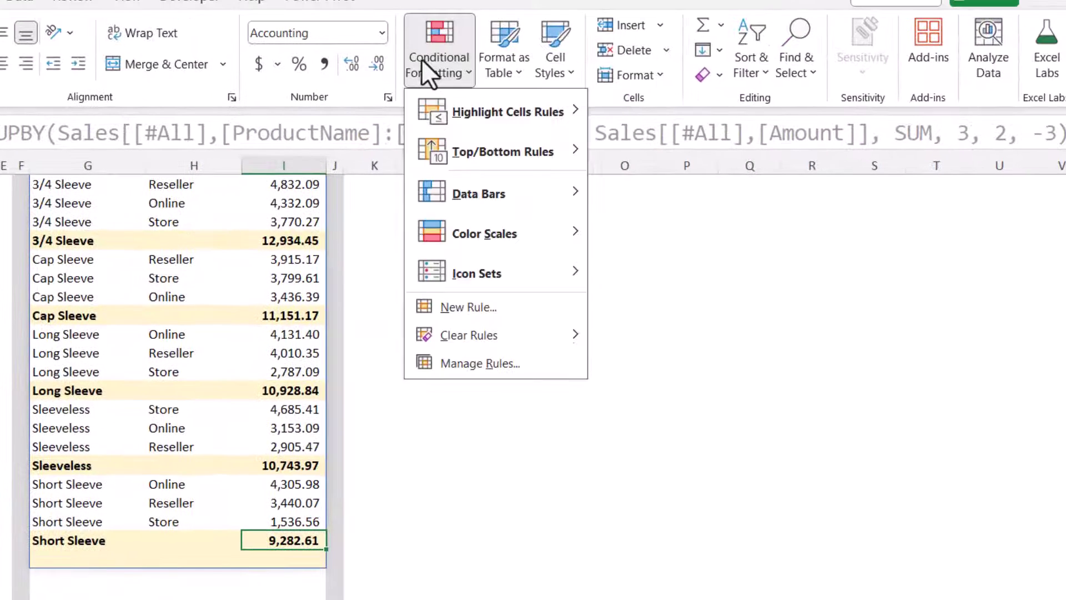
left_click(448, 364)
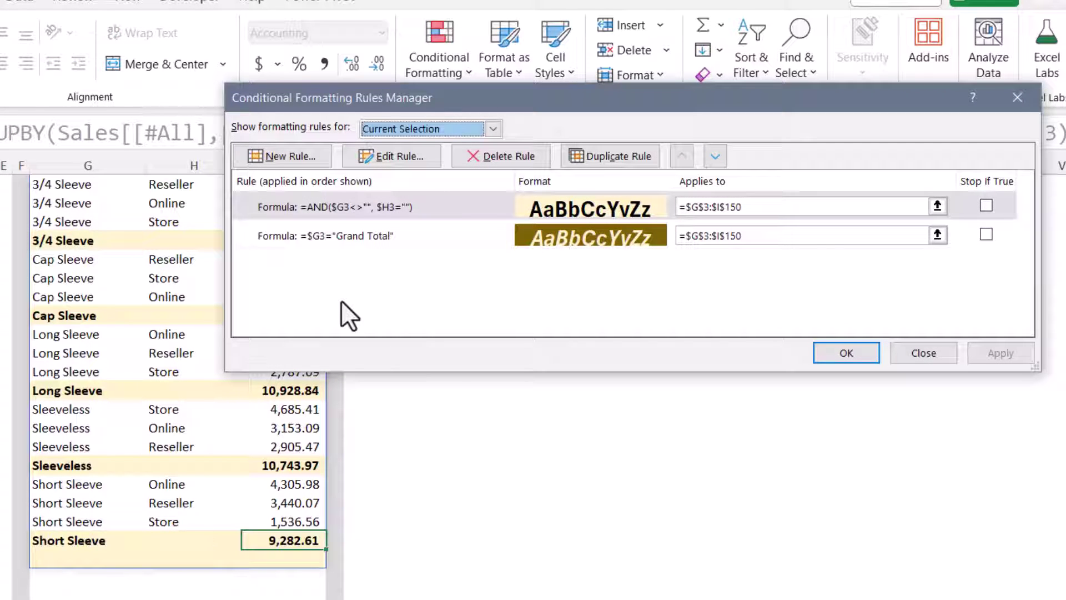
left_click(455, 236)
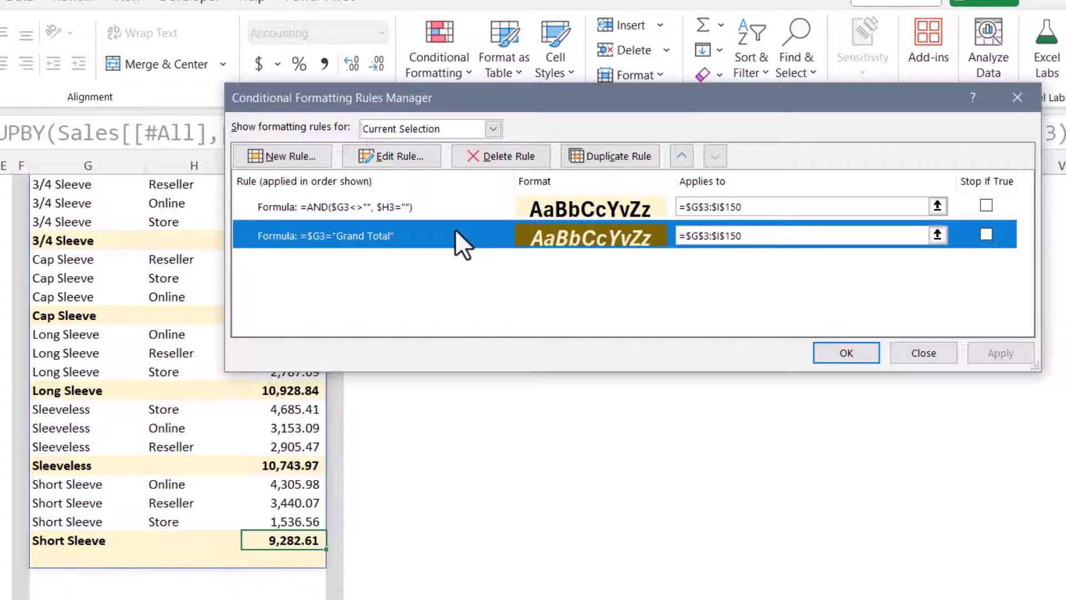
left_click(681, 157)
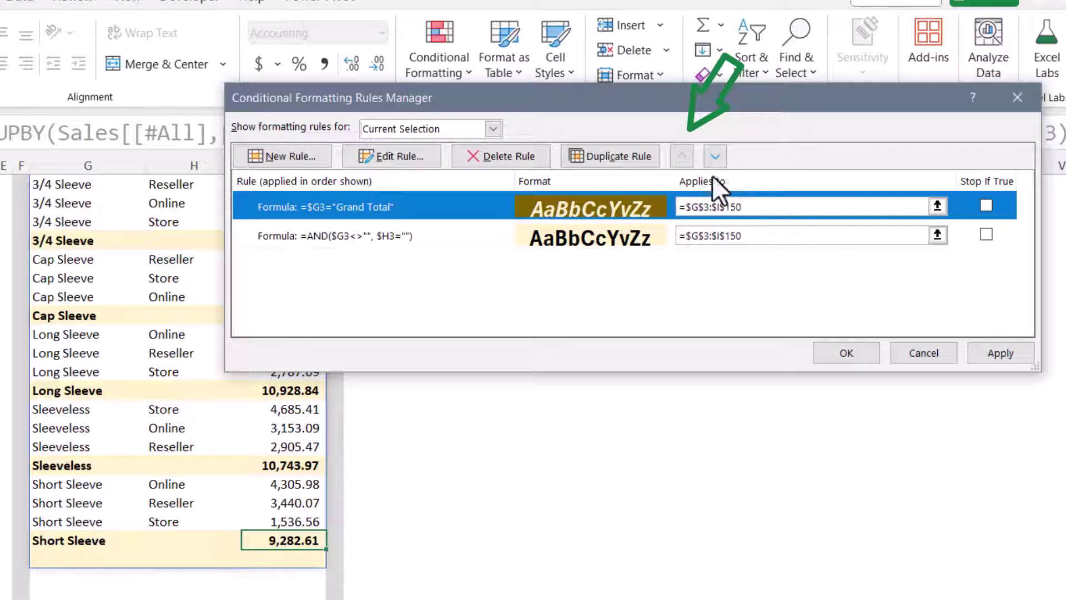
left_click(1016, 346)
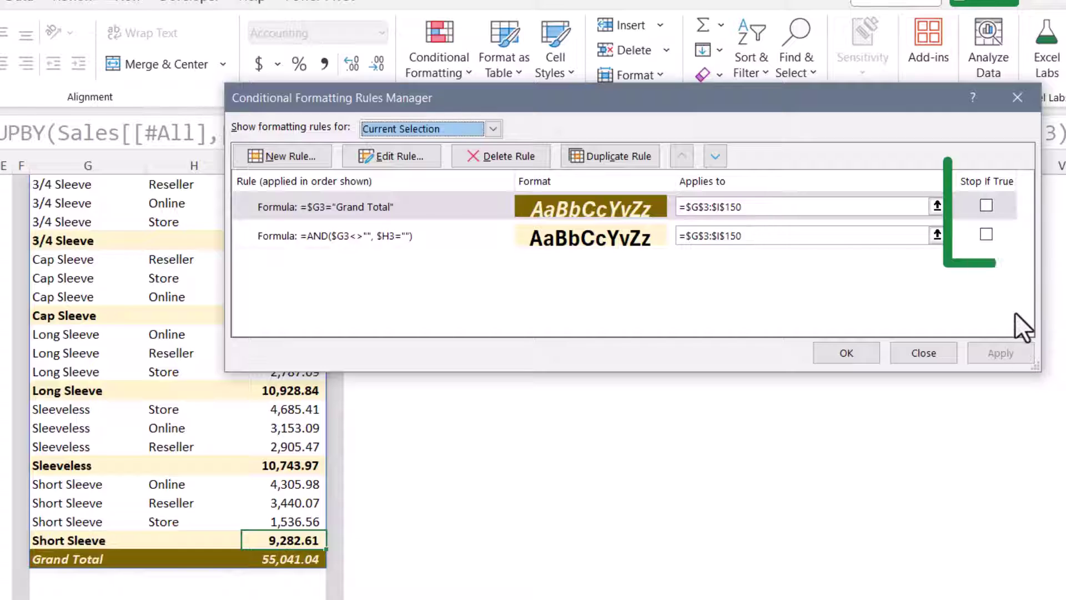
left_click(985, 205)
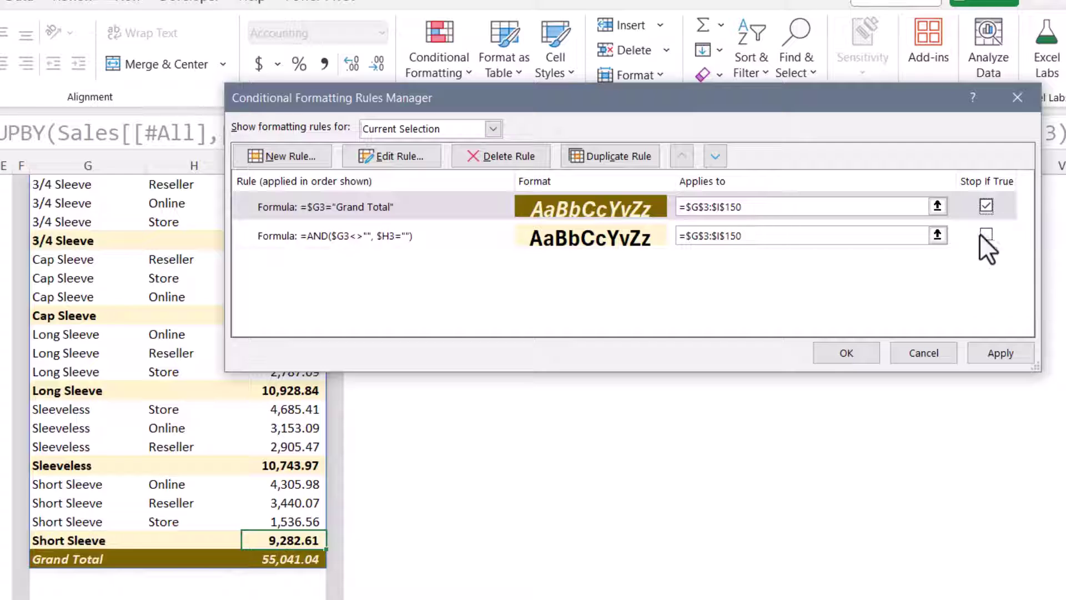
- Confirm the rule changes and select the product column range G3:G150
left_click(841, 351)
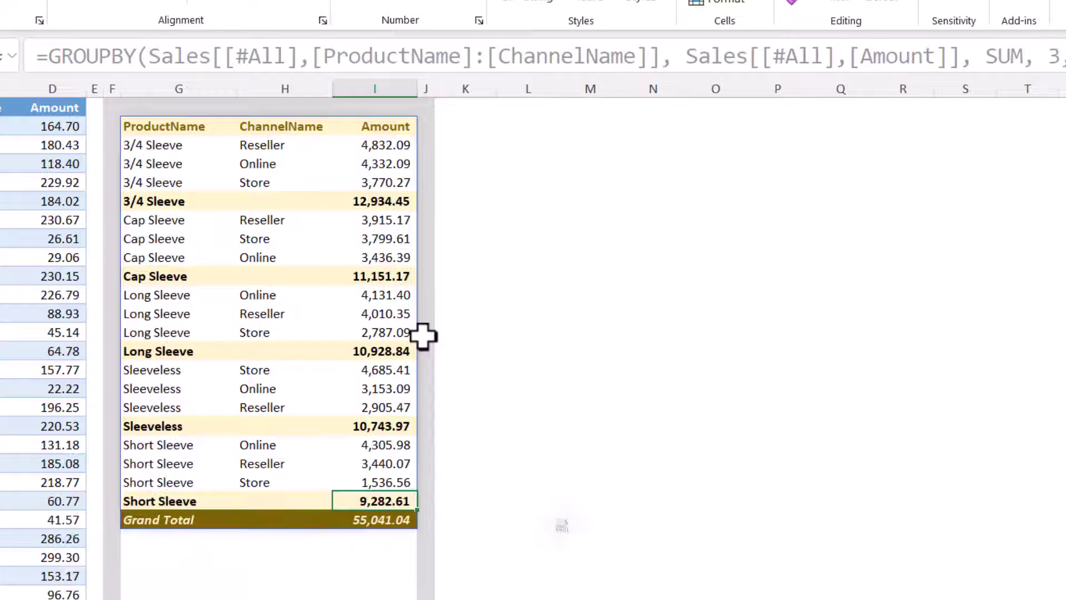
left_click(5, 164)
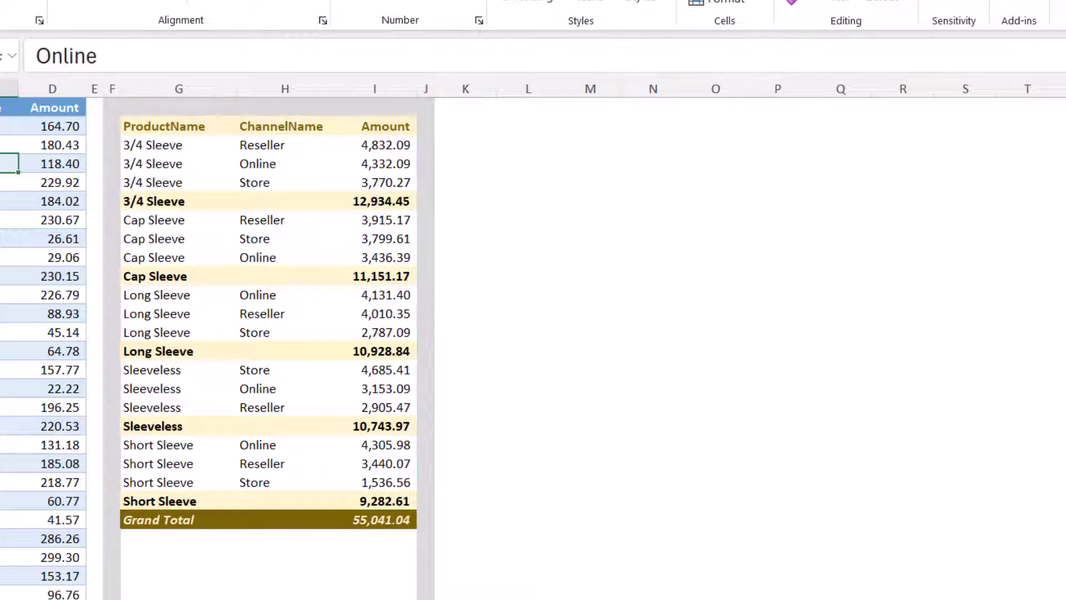
left_click(157, 144)
left_click_drag(158, 167, 143, 487)
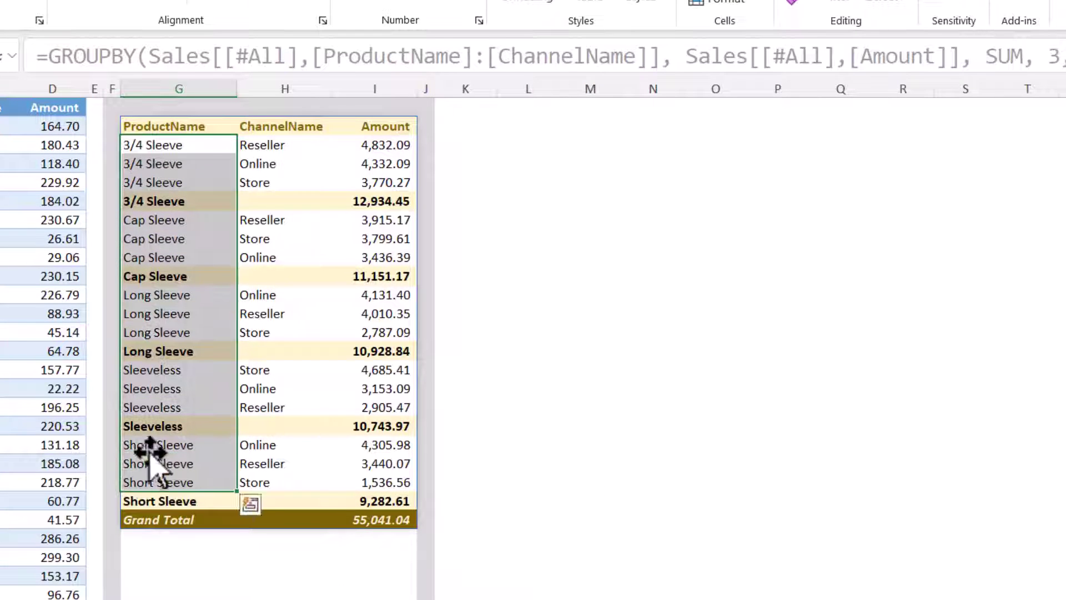
left_click(202, 145)
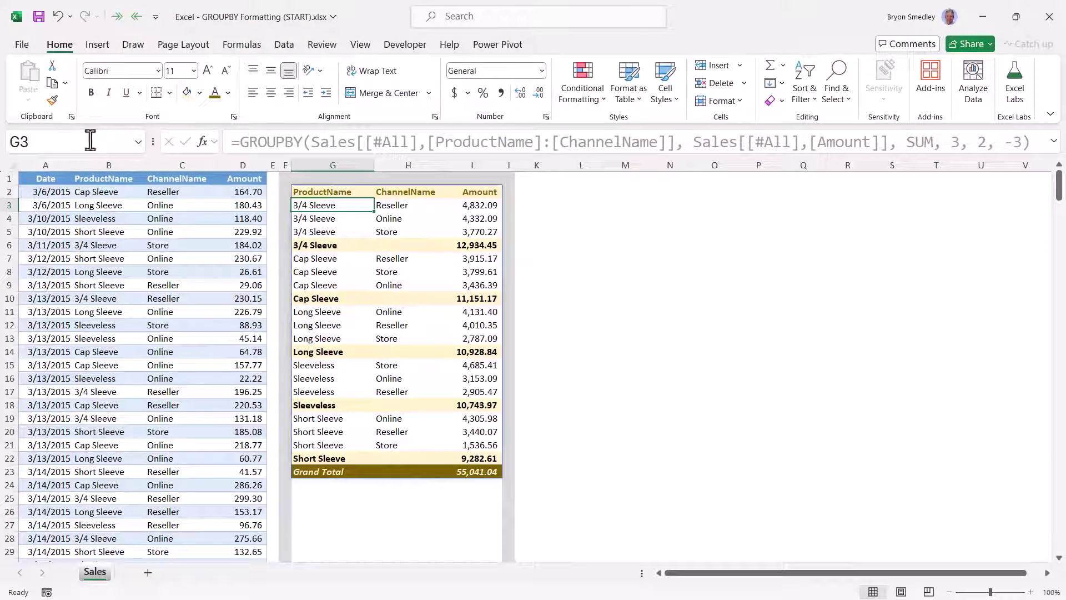
left_click(90, 142)
type("G3:G150")
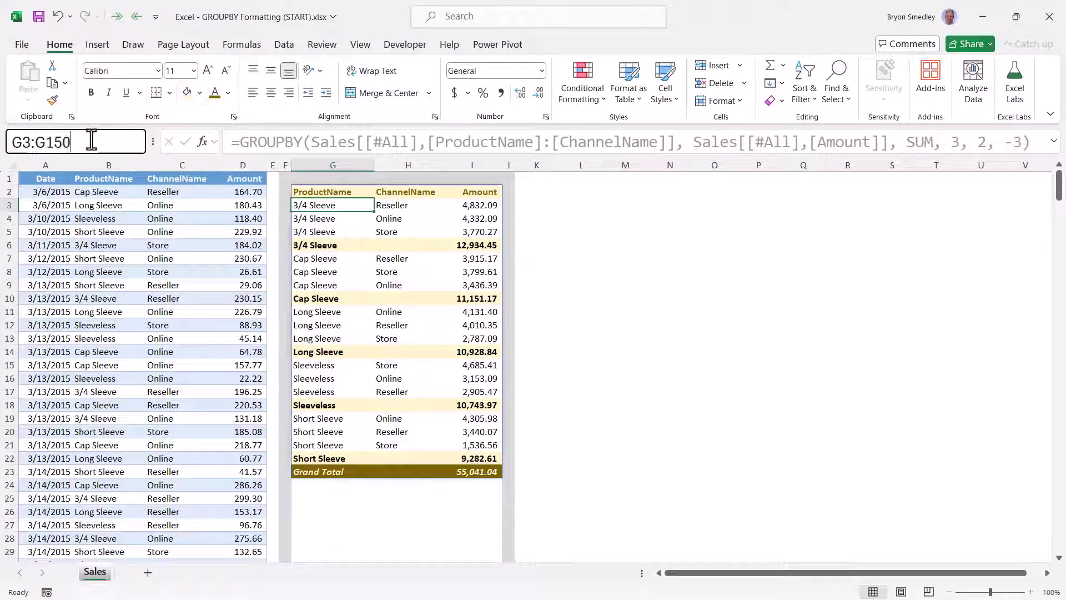
key("Return")
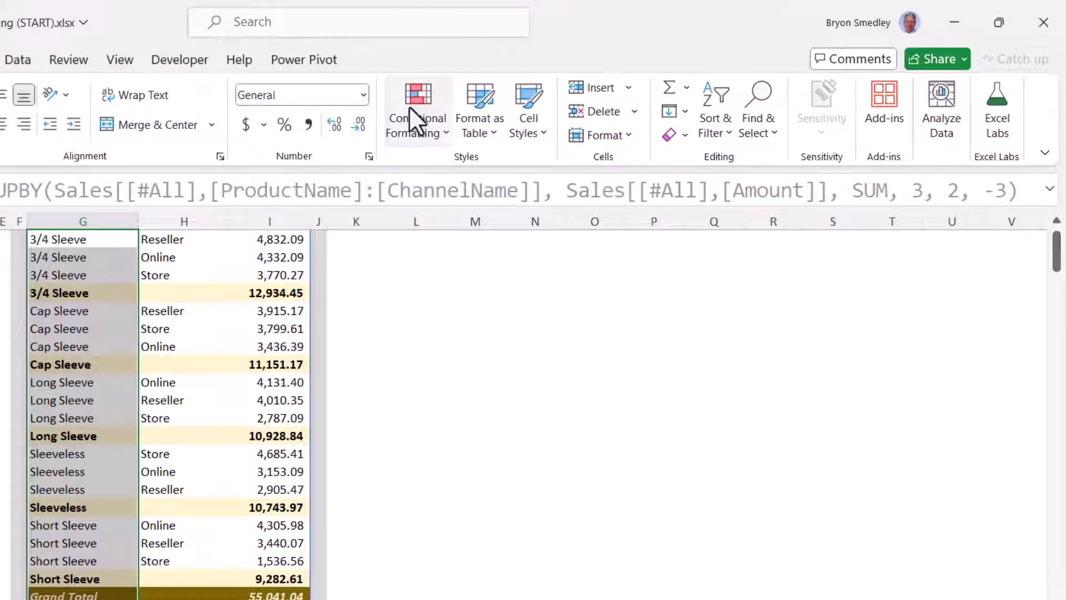
- Start a new formula-based rule with the formula =$H3=""
left_click(575, 79)
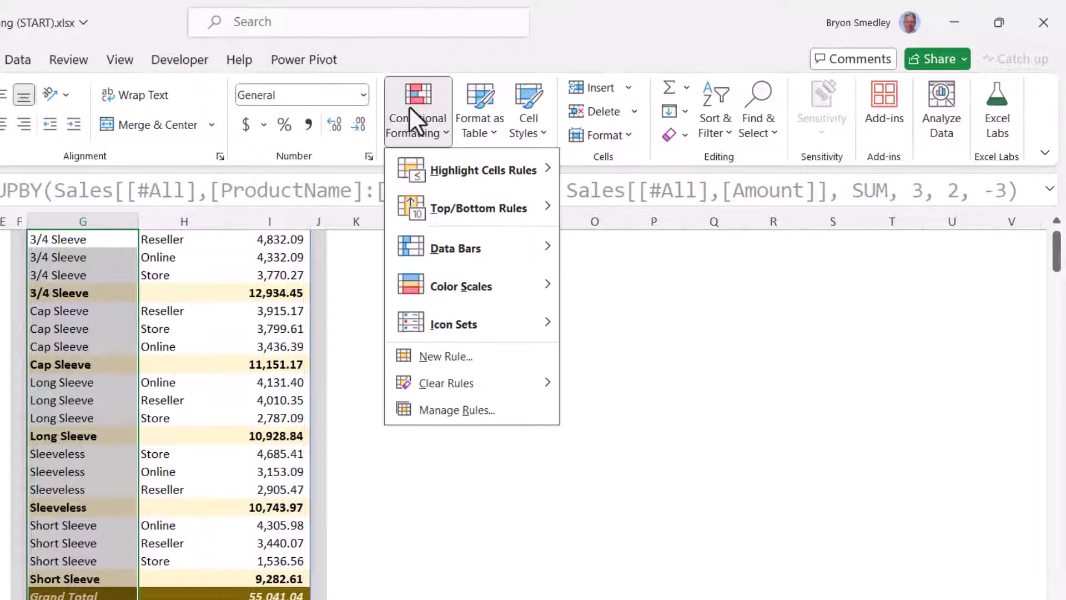
left_click(435, 359)
left_click(458, 239)
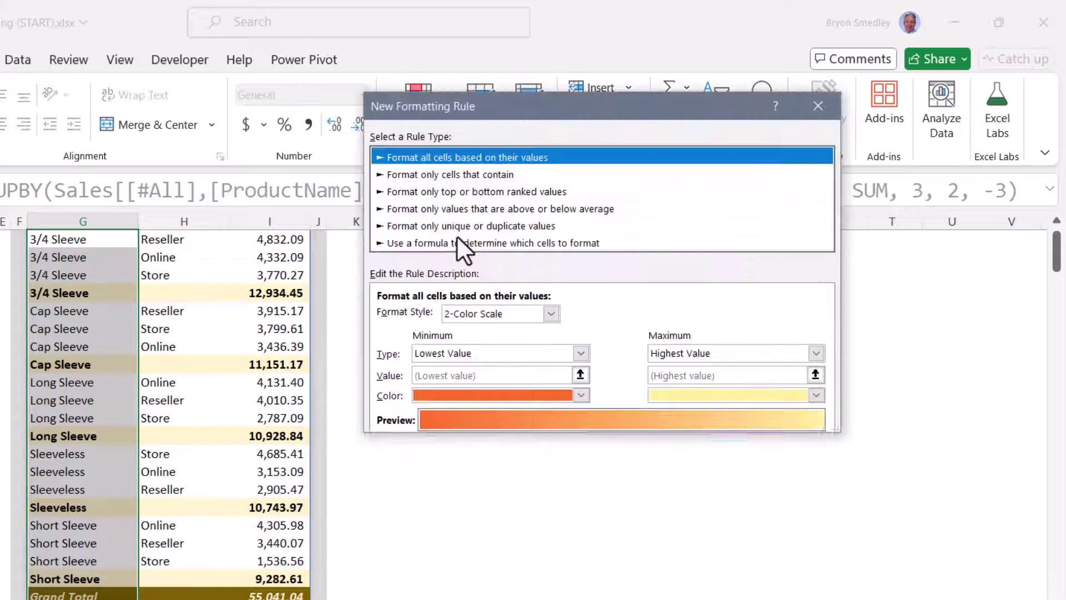
type("=")
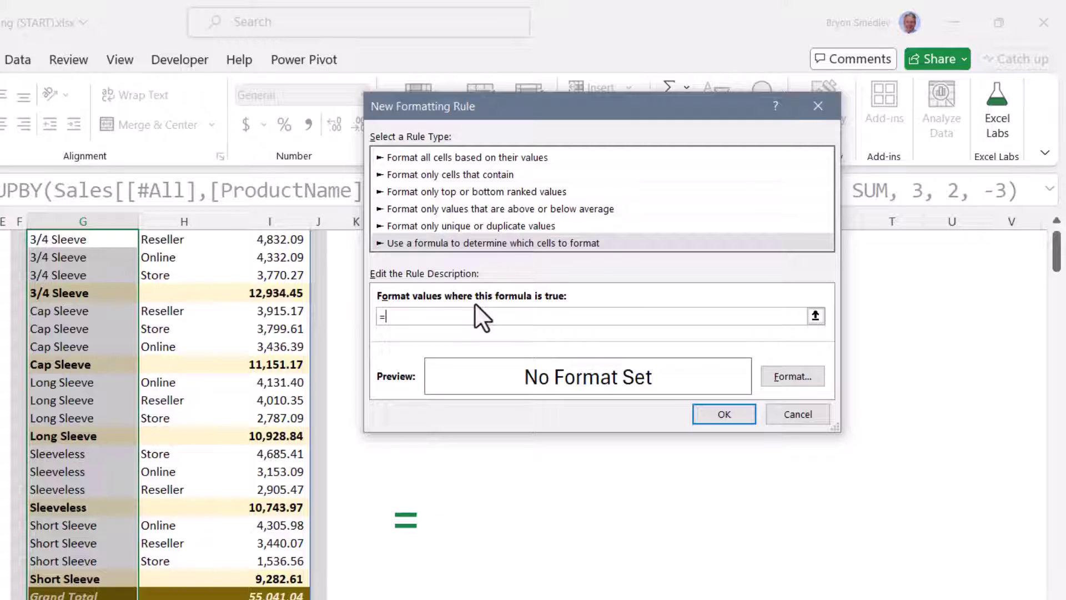
type("H3")
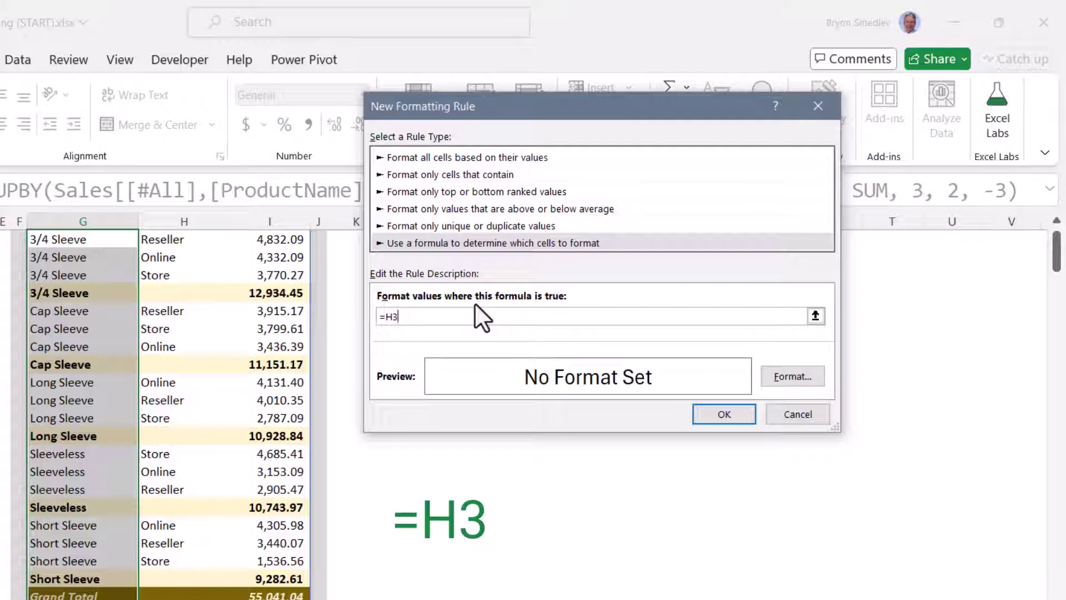
key("F4")
key("F4")
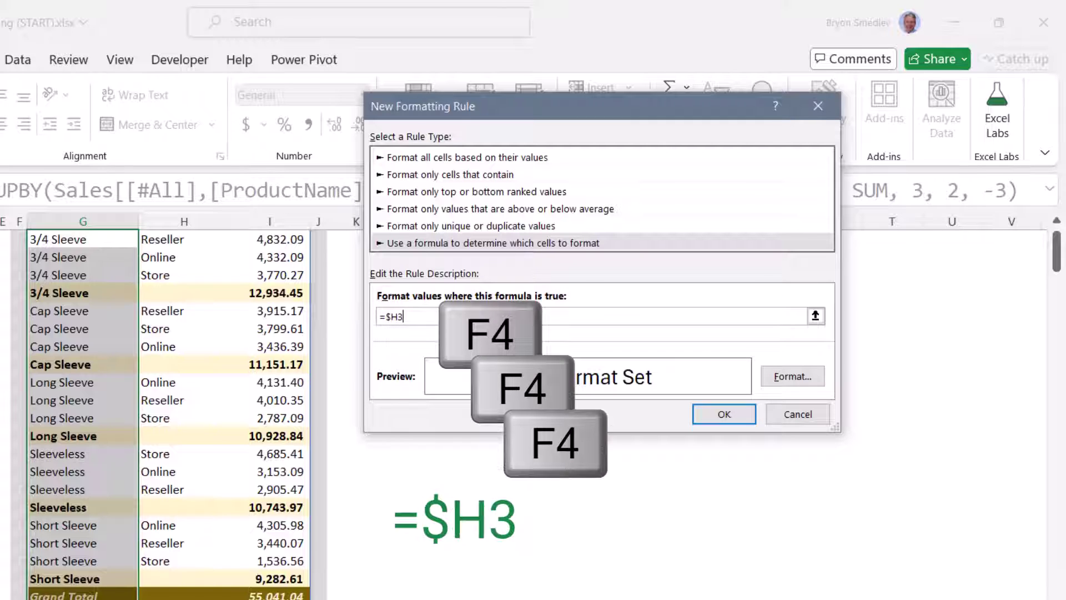
key("F4")
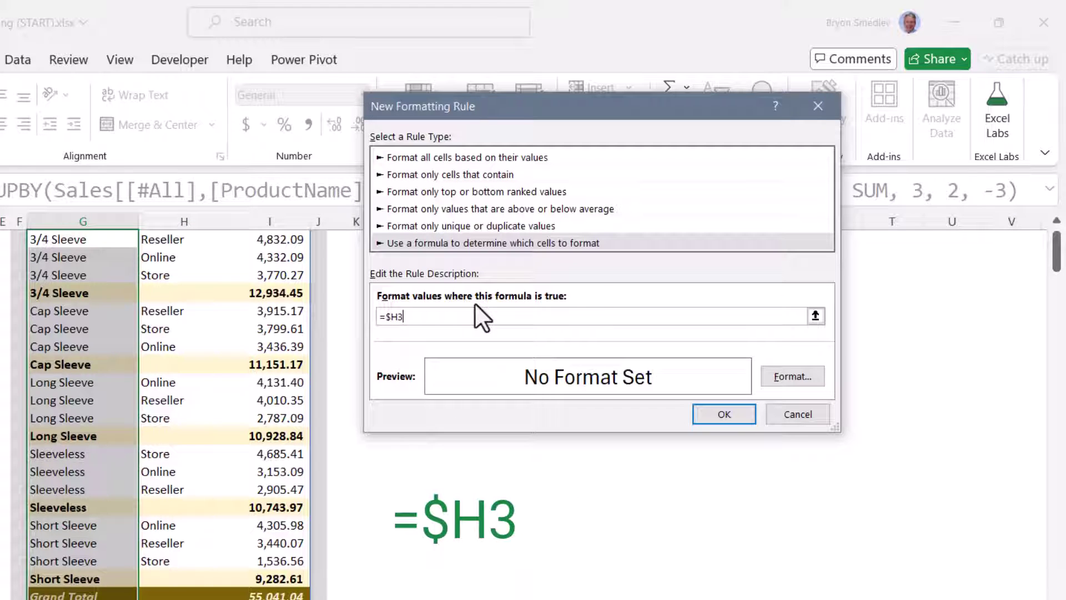
type("=\"\"")
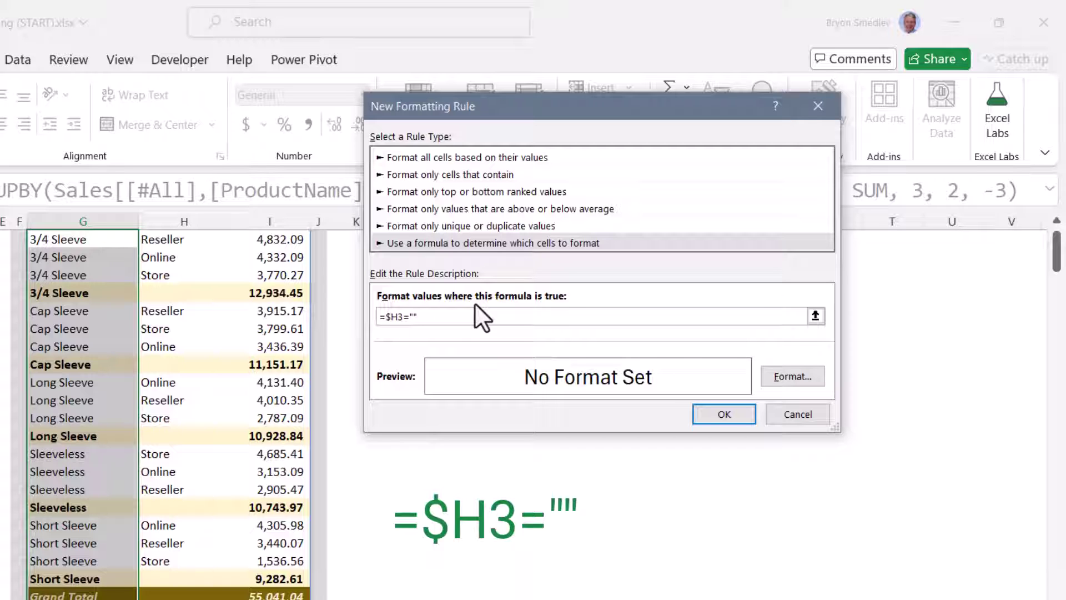
- Give the rule the custom number format @" Total" in place of General
left_click(779, 381)
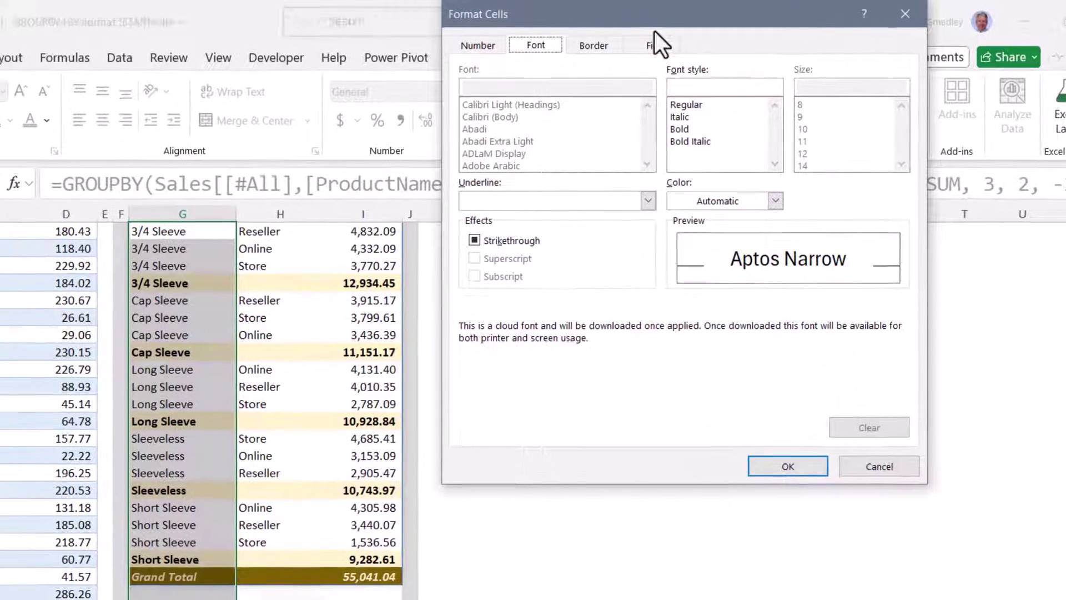
left_click(570, 45)
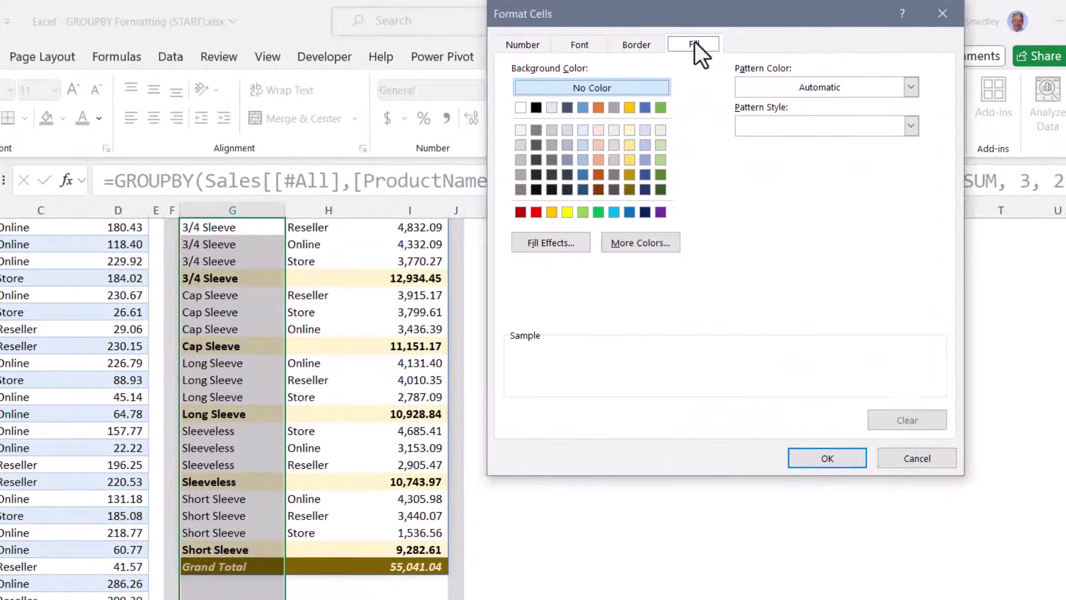
left_click(598, 46)
left_click(520, 46)
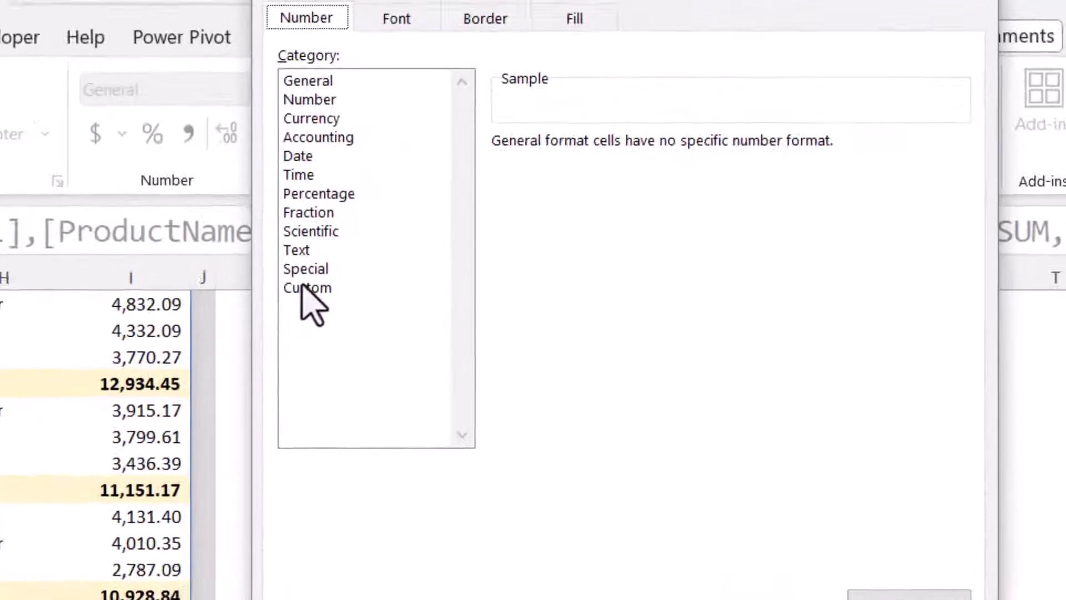
left_click(525, 217)
double_click(422, 187)
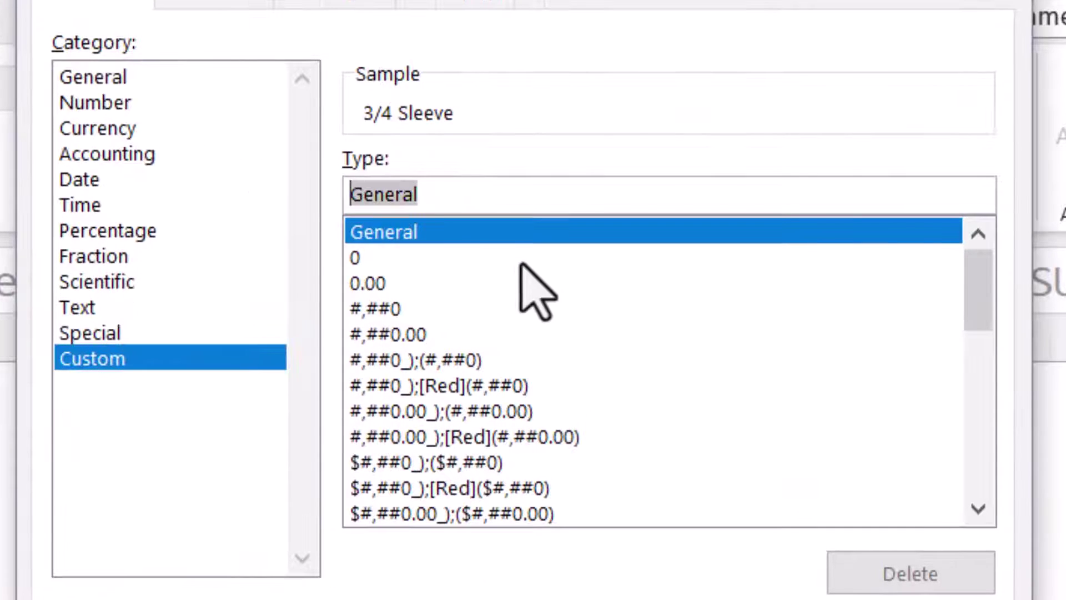
key("Delete")
type("@")
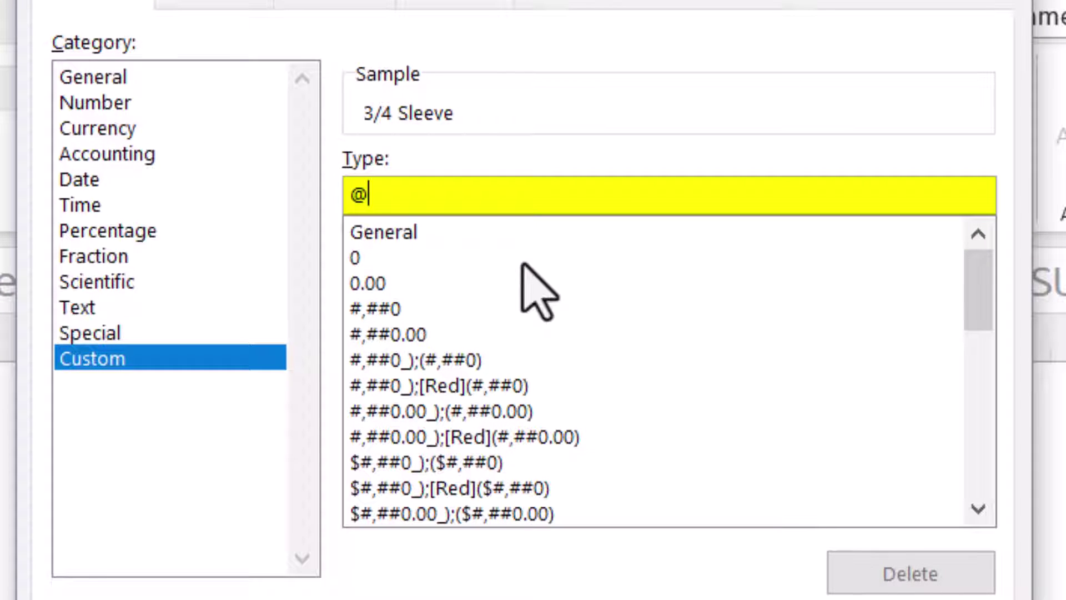
type("\"")
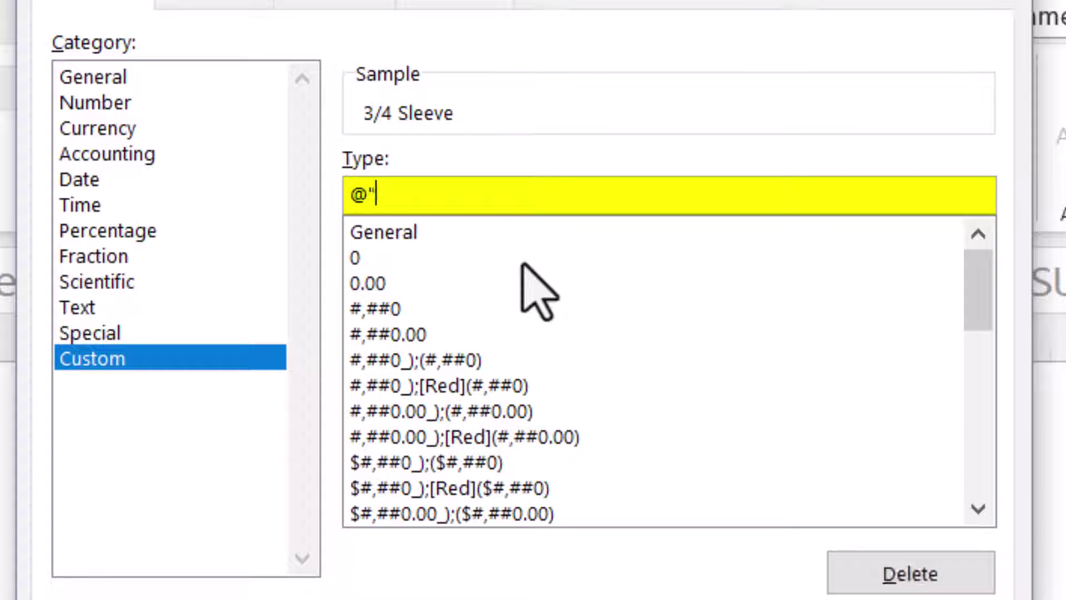
type(" Total\"")
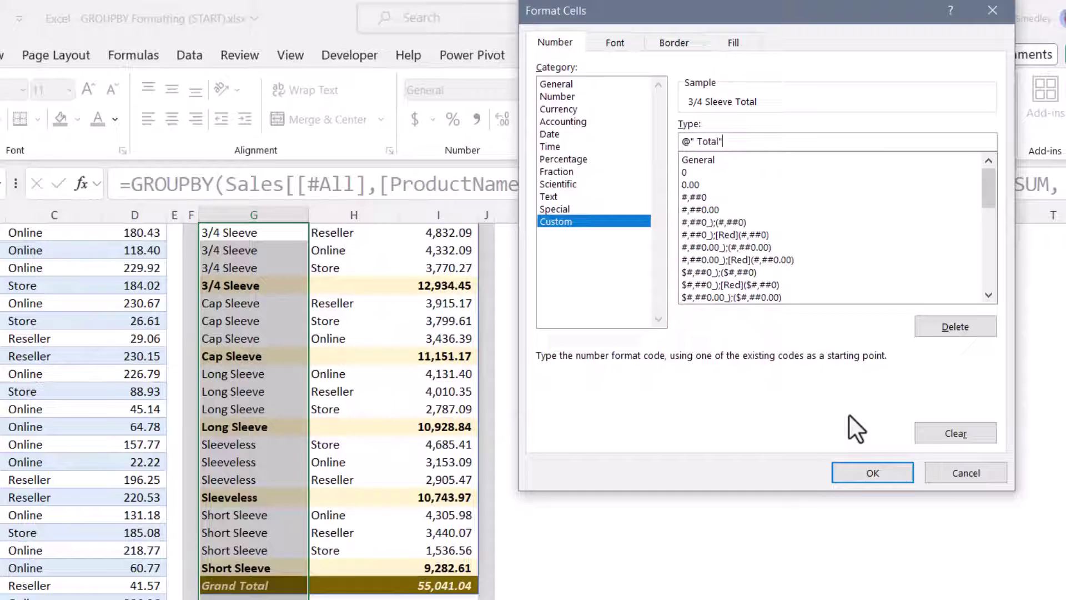
- Save the rule that appends ' Total' to labels, e.g. '3/4 Sleeve Total'
left_click(876, 457)
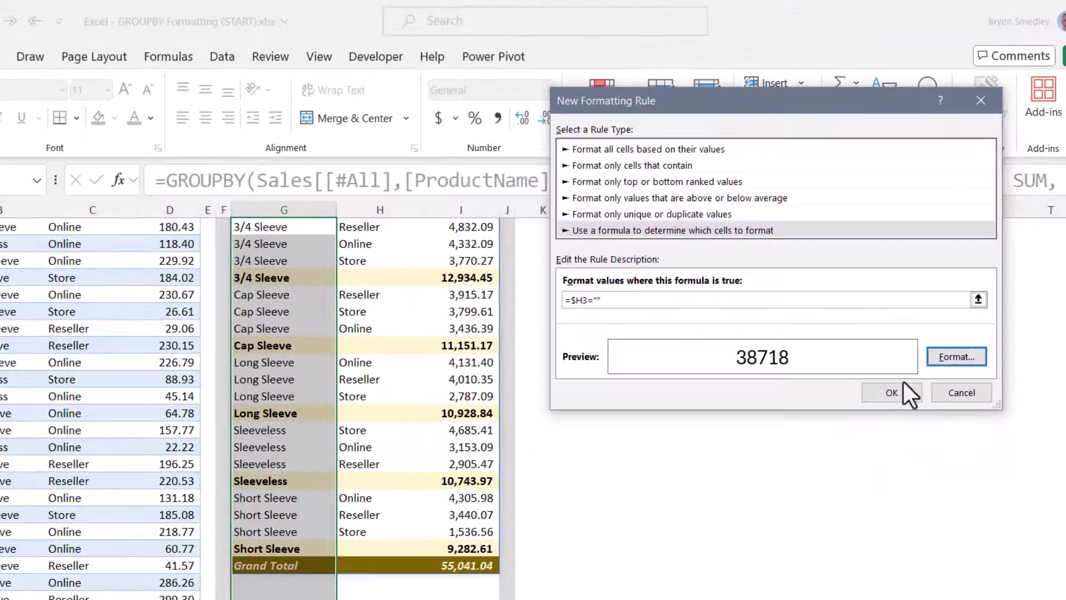
left_click(890, 389)
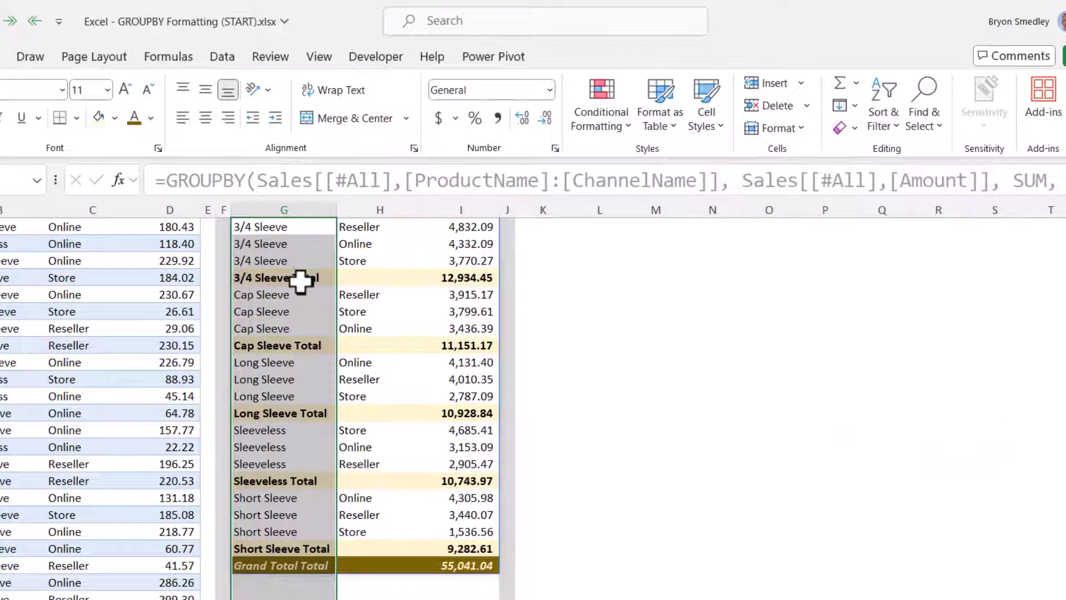
left_click(322, 280)
- Inspect the subtotal rows and the Grand Total row, which now reads 'Grand Total Total'
left_click(342, 345)
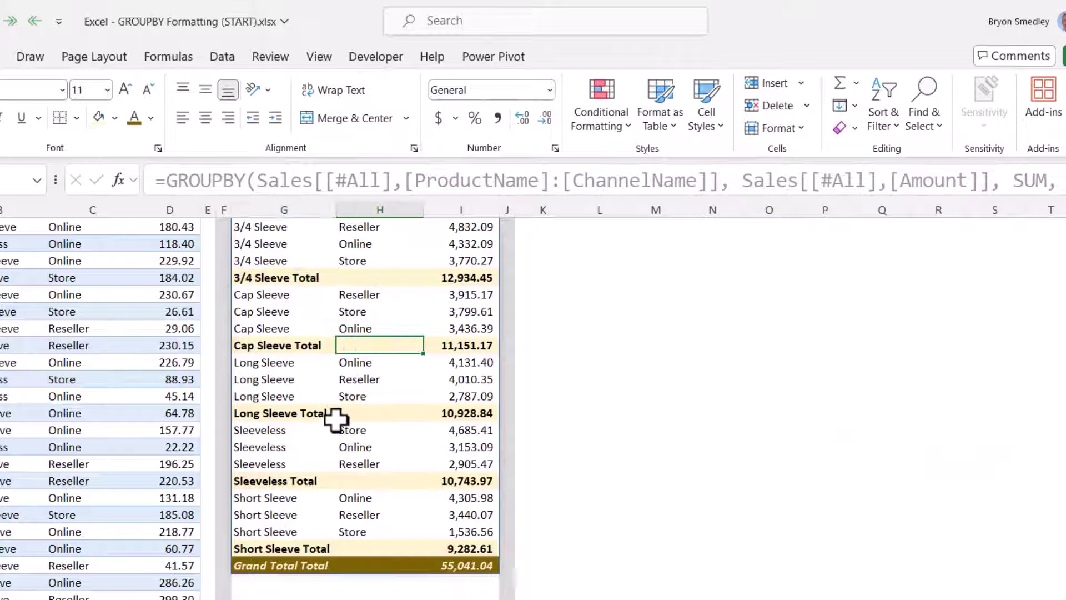
left_click(340, 414)
left_click(347, 566)
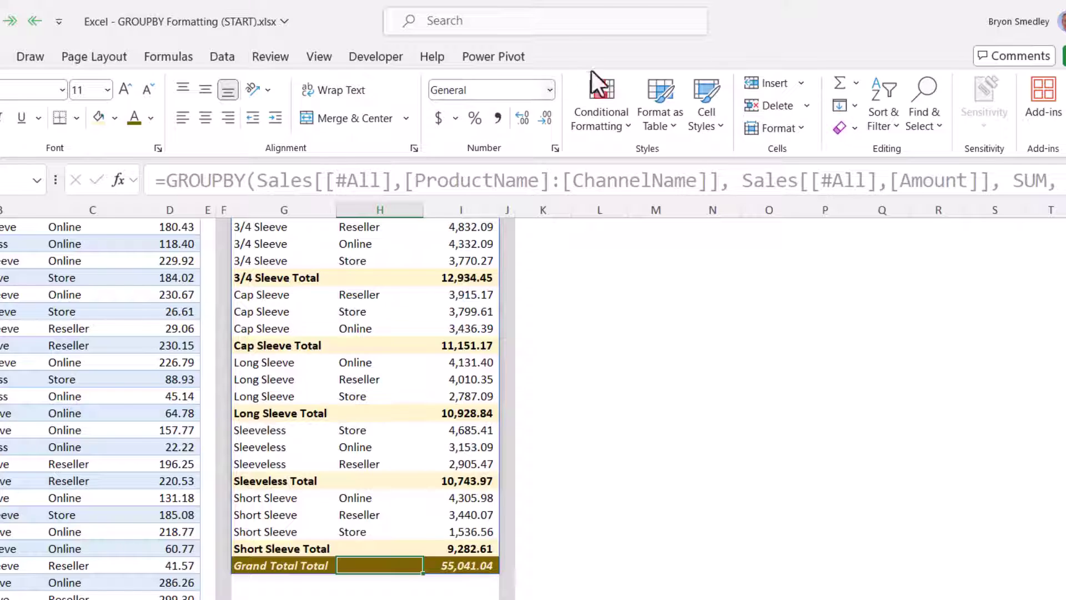
left_click(622, 93)
- Move the =$H3="" Total-suffix rule to the bottom of the rule order and apply
left_click(619, 389)
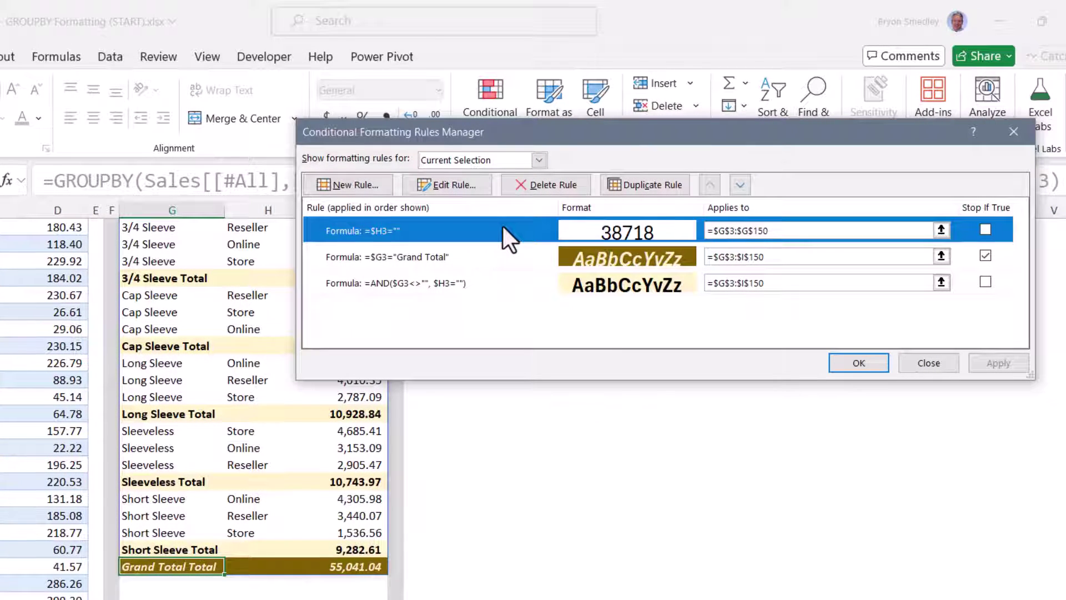
left_click(508, 257)
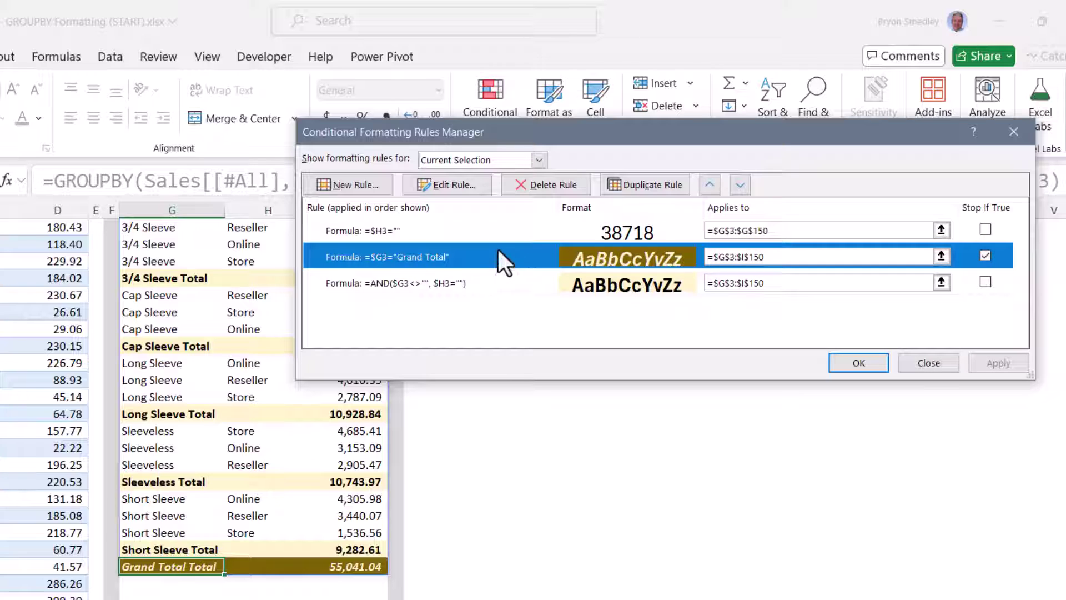
left_click(466, 230)
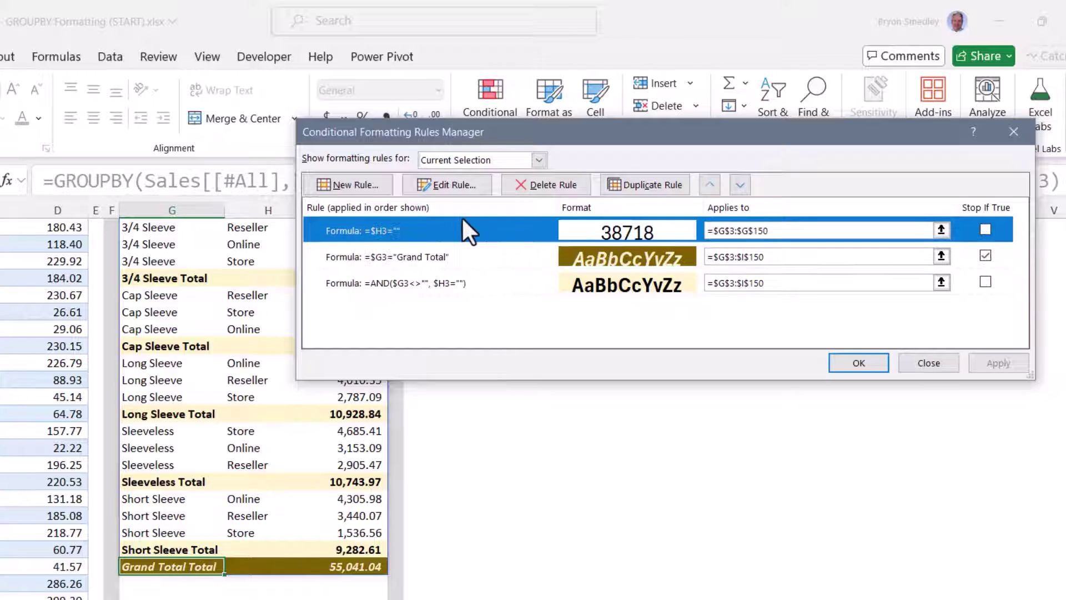
left_click(740, 184)
left_click(740, 184)
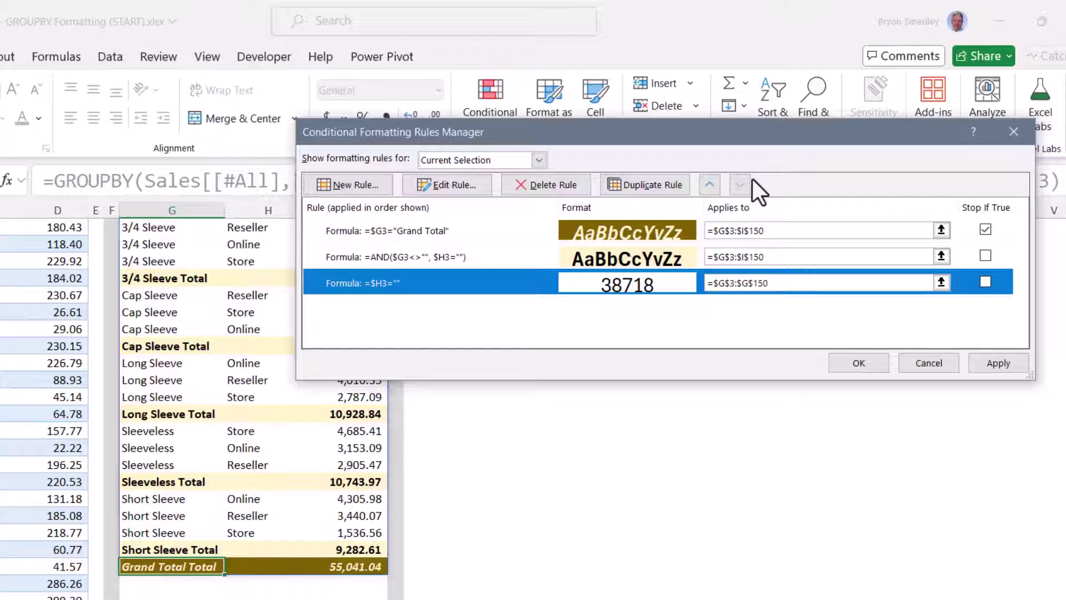
left_click(981, 362)
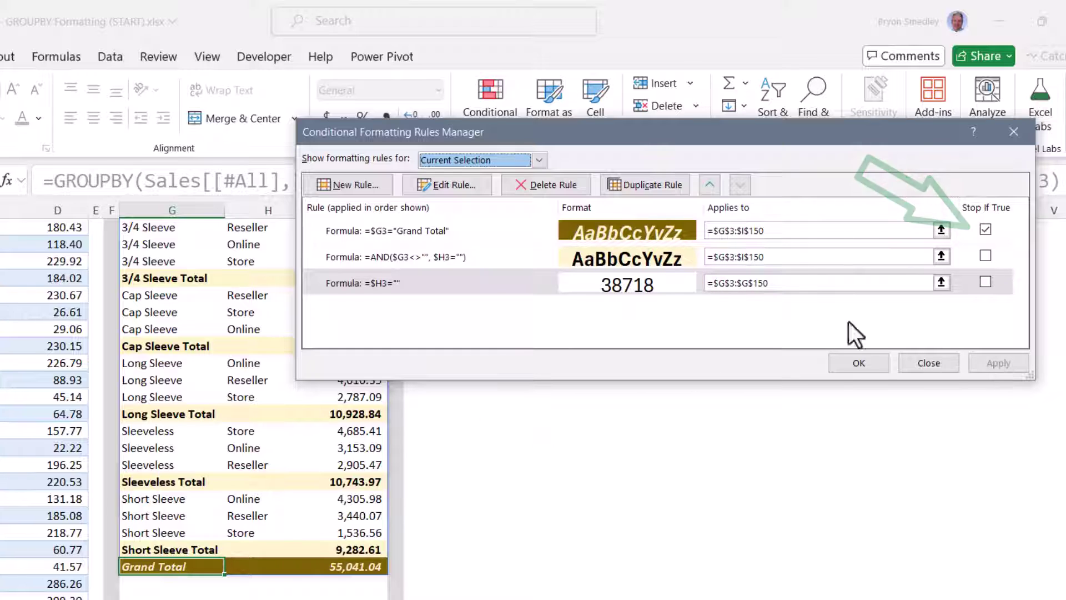
- Review the three rules in order: Grand Total, subtotal highlight, Total suffix
left_click(505, 232)
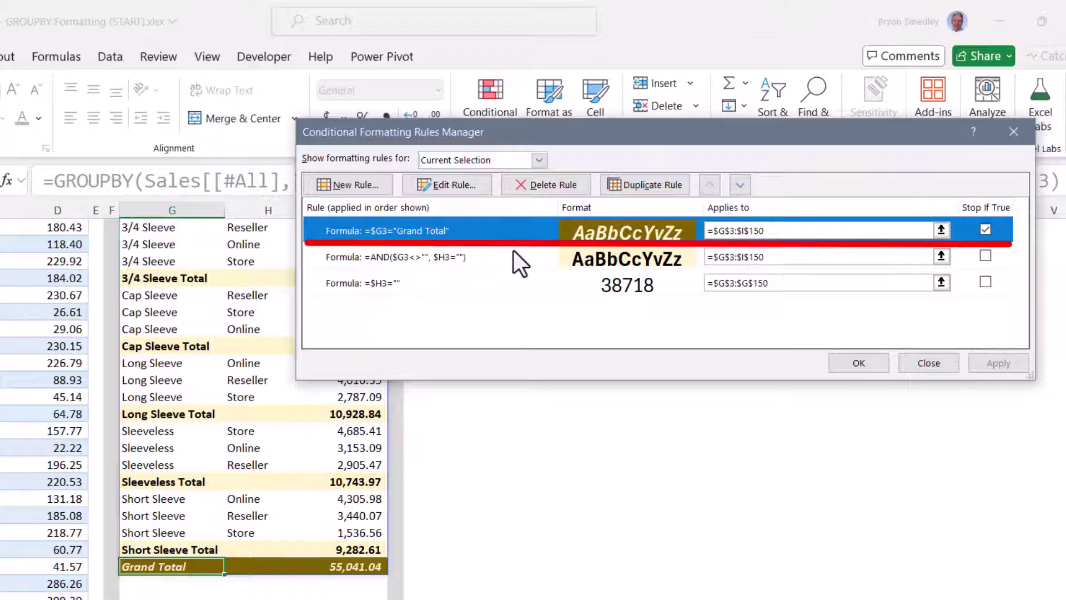
left_click(514, 257)
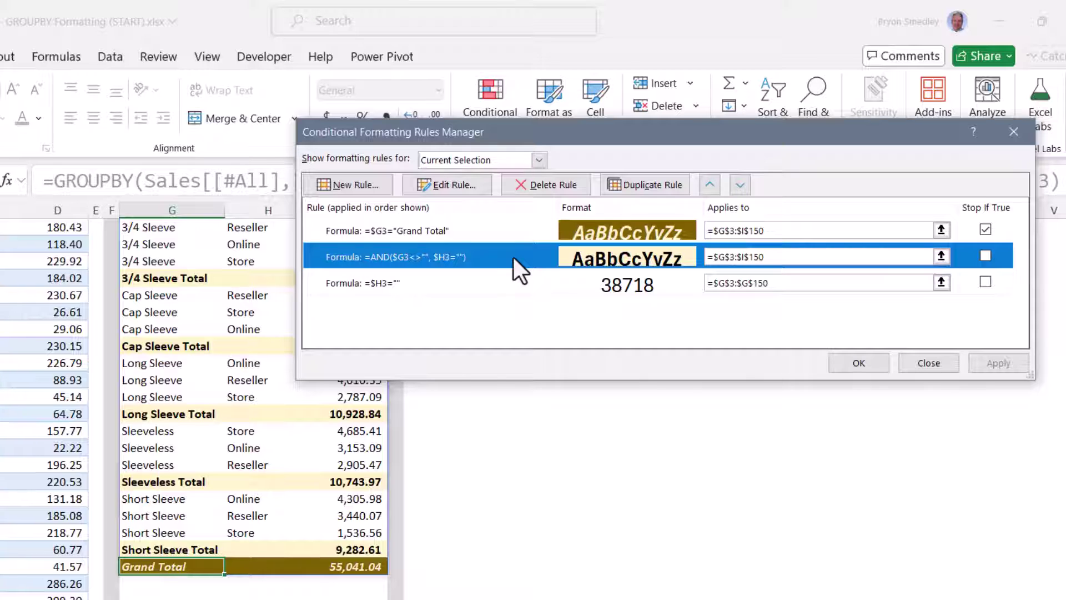
left_click(514, 281)
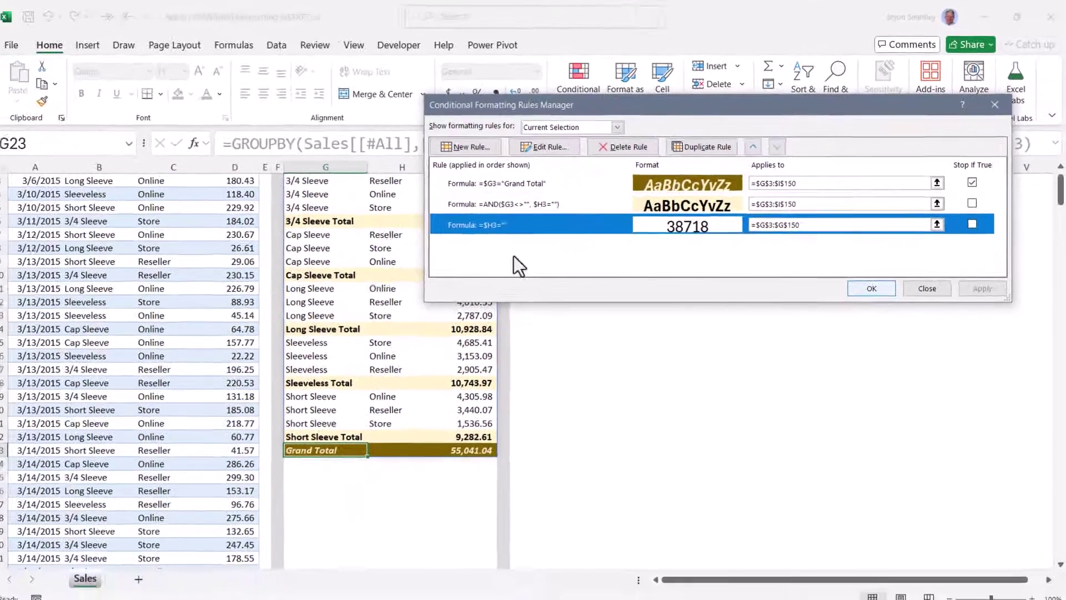
- Fill channel cells C4:C12 with 'Warehouse'
left_click(858, 362)
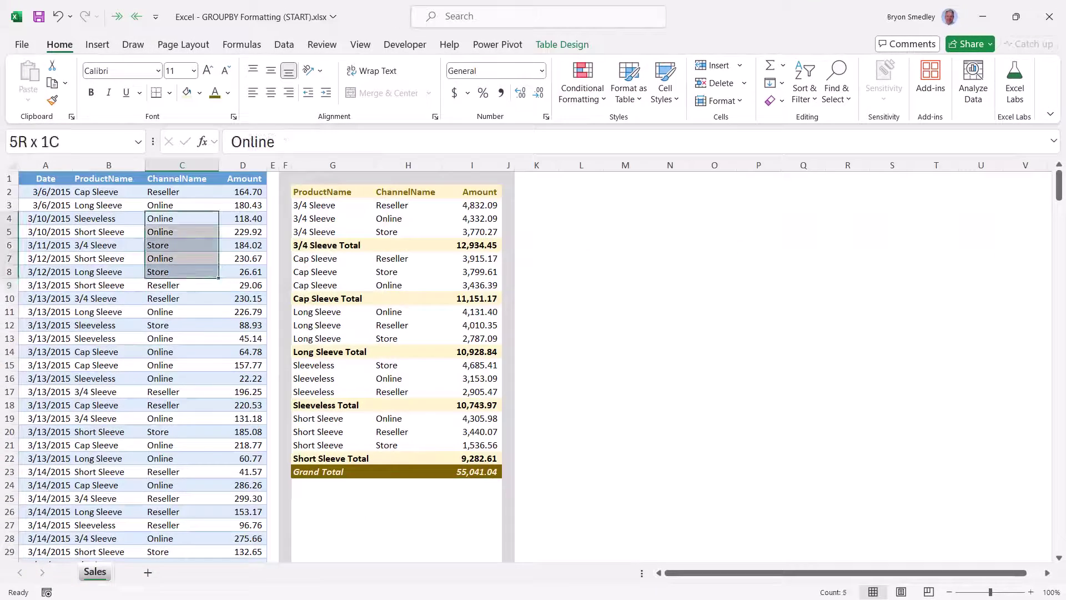
left_click_drag(182, 271, 182, 325)
type("Wa")
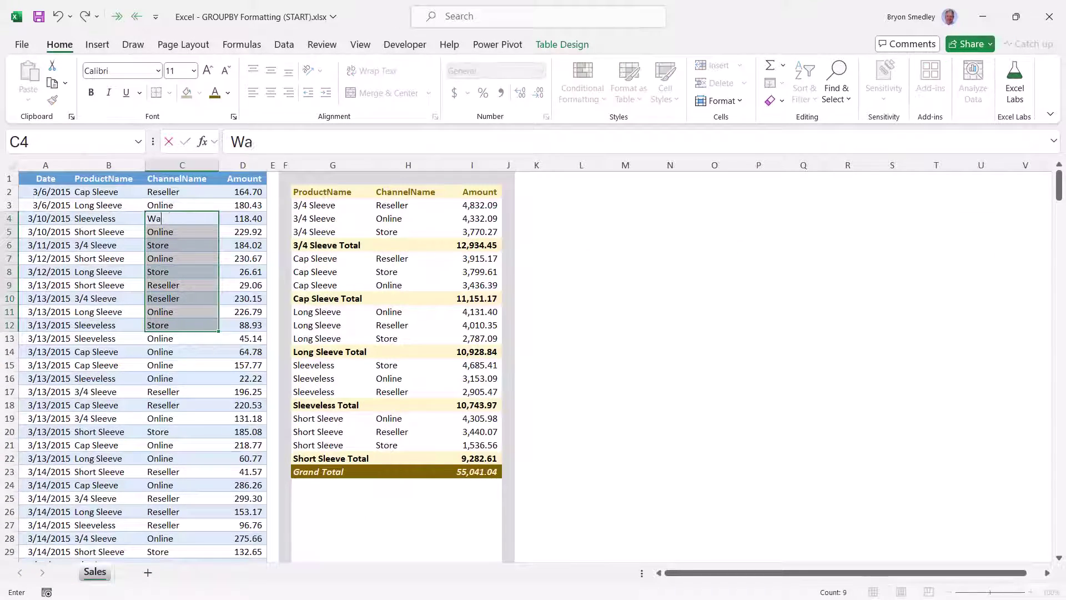
type("rehouse")
key("ctrl+Return")
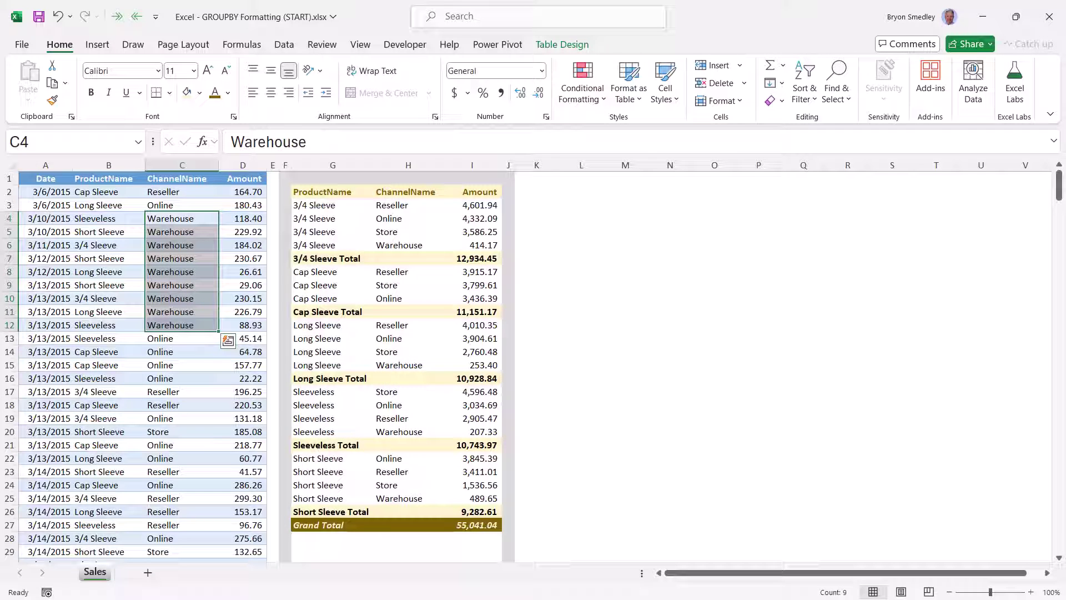
- Fill product cells B8:B16 with 'Shoes' and check the new Shoes Total of 891.45
left_click_drag(109, 271, 109, 378)
type("Shoes")
key("ctrl+Return")
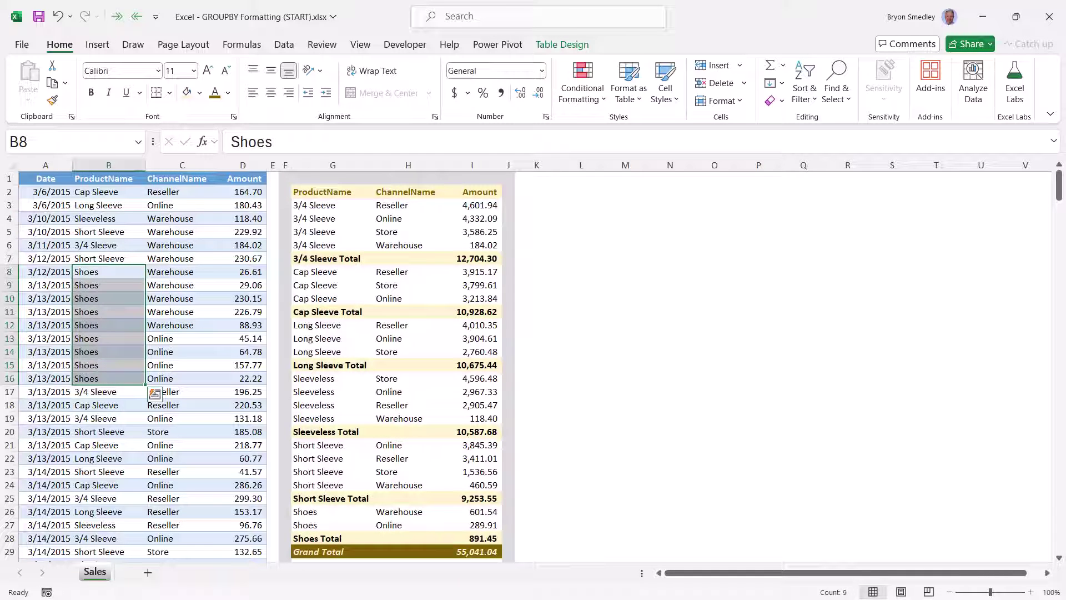
left_click(333, 191)
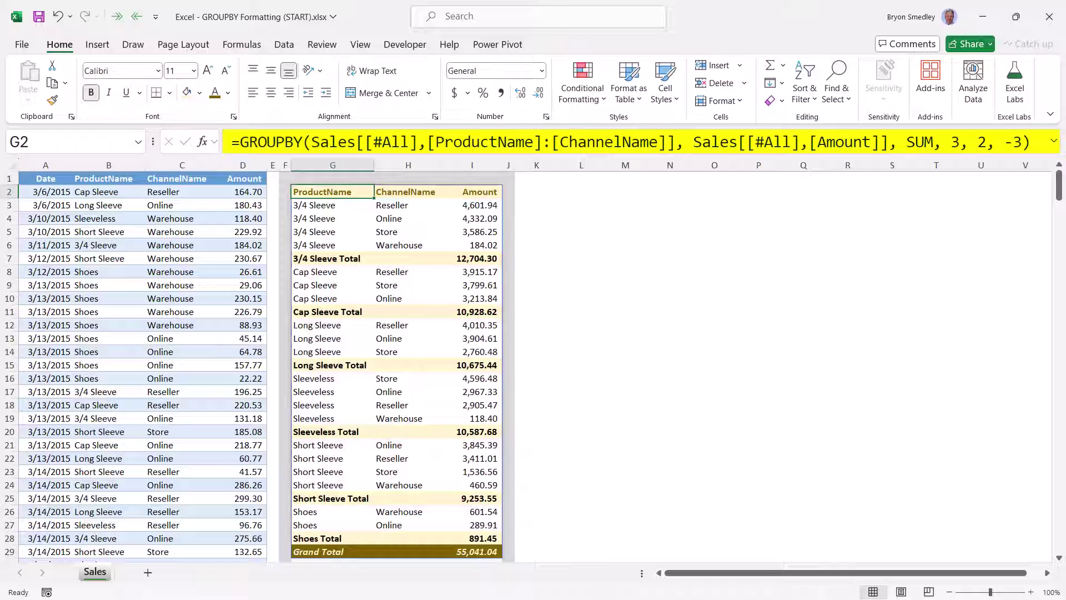